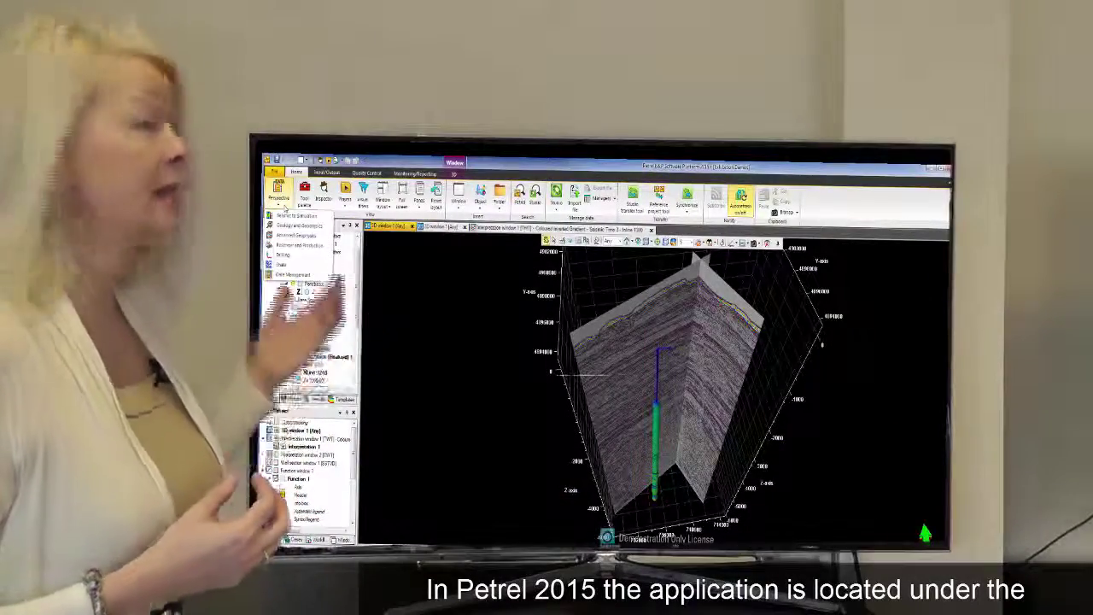
Switch Petrel to the Geology and Geophysics perspective and show the Seismic Interpretation tools
{"action": "left_click", "coordinate": [281, 194]}
{"action": "left_click", "coordinate": [299, 225]}
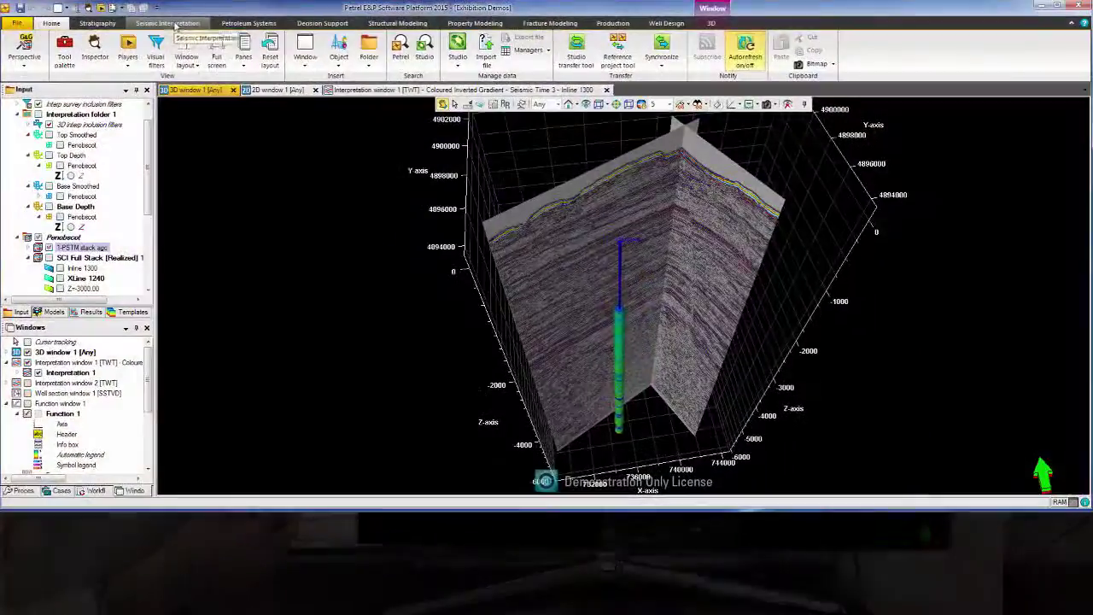
{"action": "left_click", "coordinate": [175, 26]}
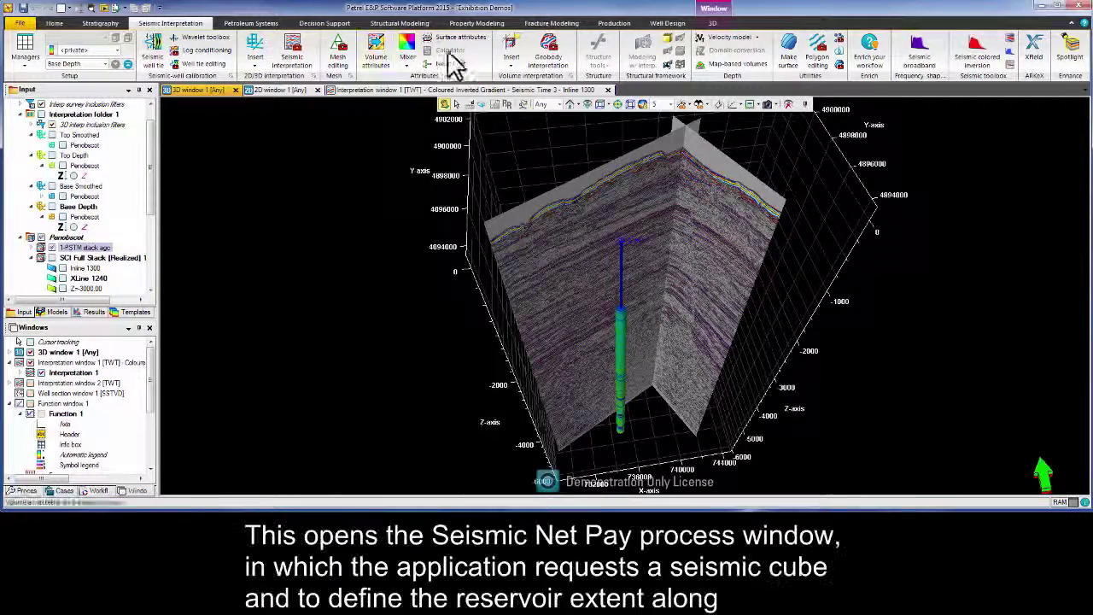
In Seismic net pay, set SCI Full Stack as CI cube, Top Smoothed Penobscot and Top Depth
{"action": "left_click", "coordinate": [1011, 42]}
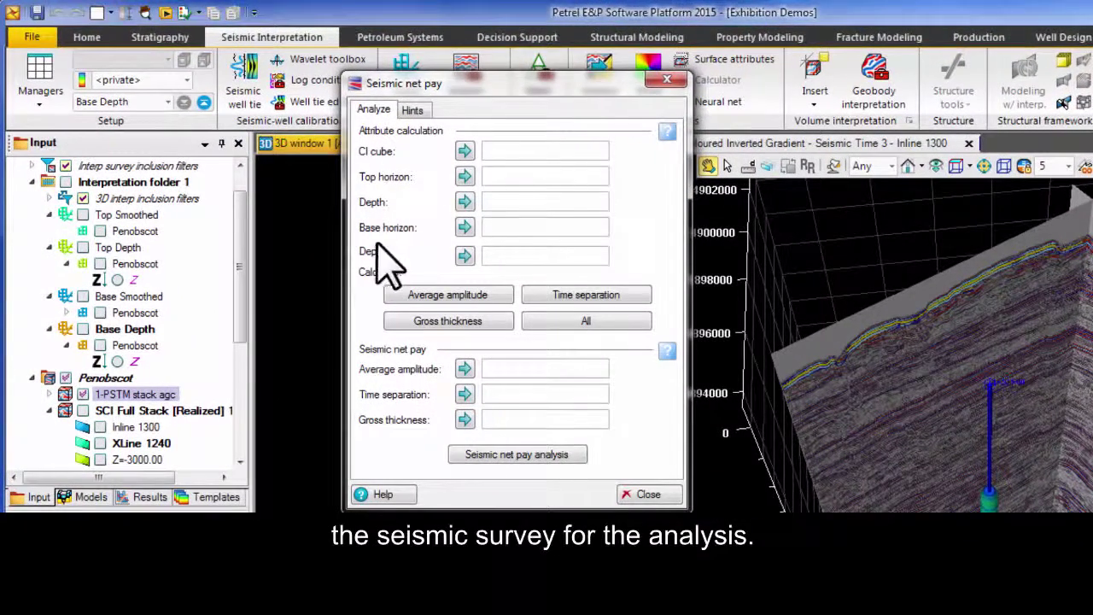
{"action": "left_click", "coordinate": [176, 412]}
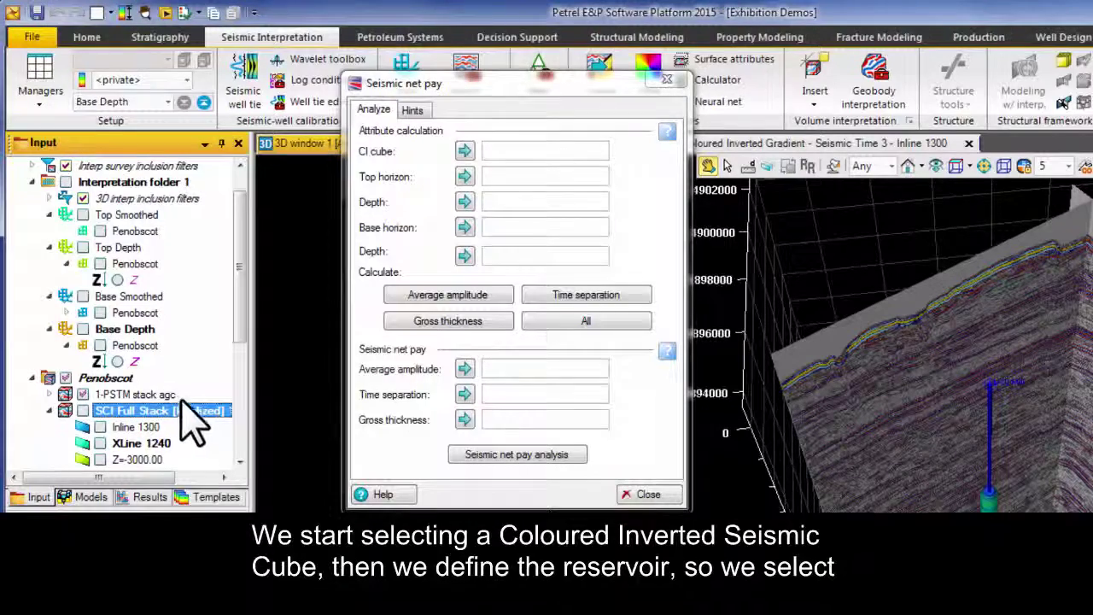
{"action": "left_click", "coordinate": [463, 151]}
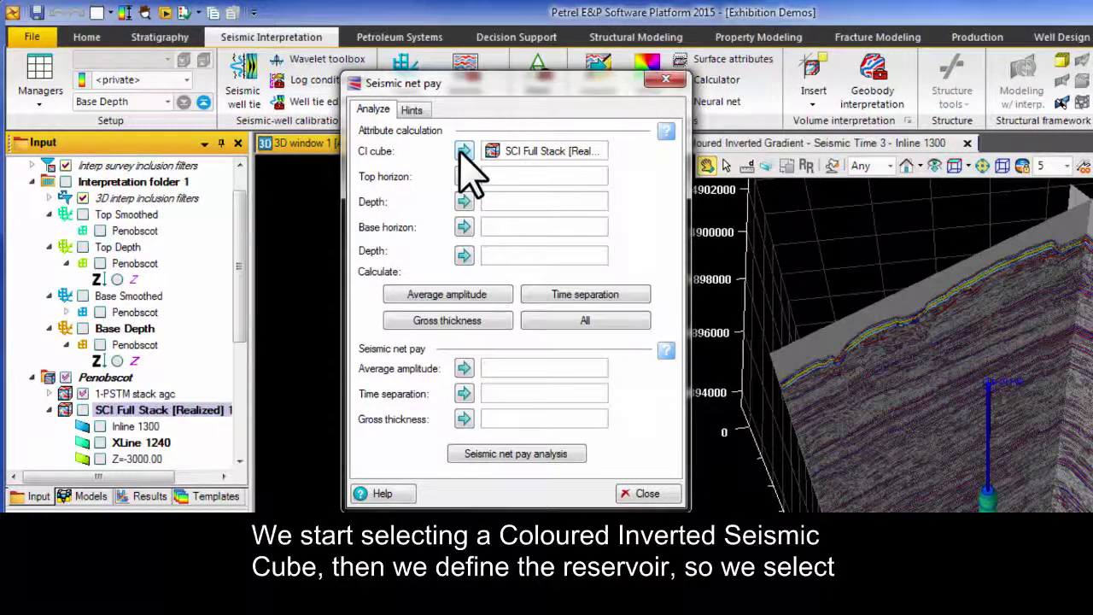
{"action": "left_click", "coordinate": [137, 230]}
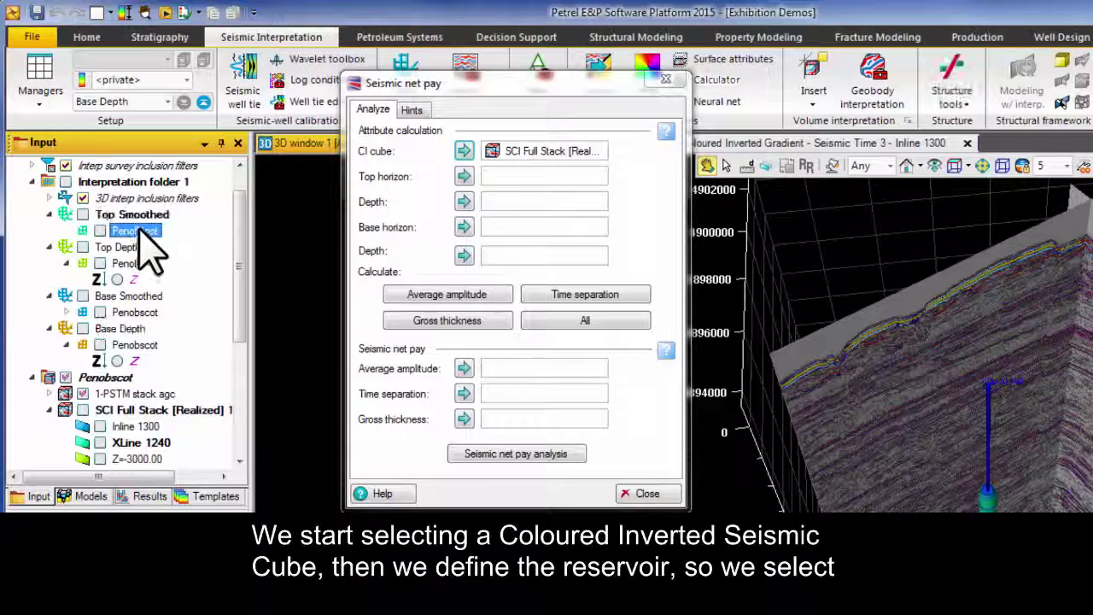
{"action": "left_click", "coordinate": [464, 176]}
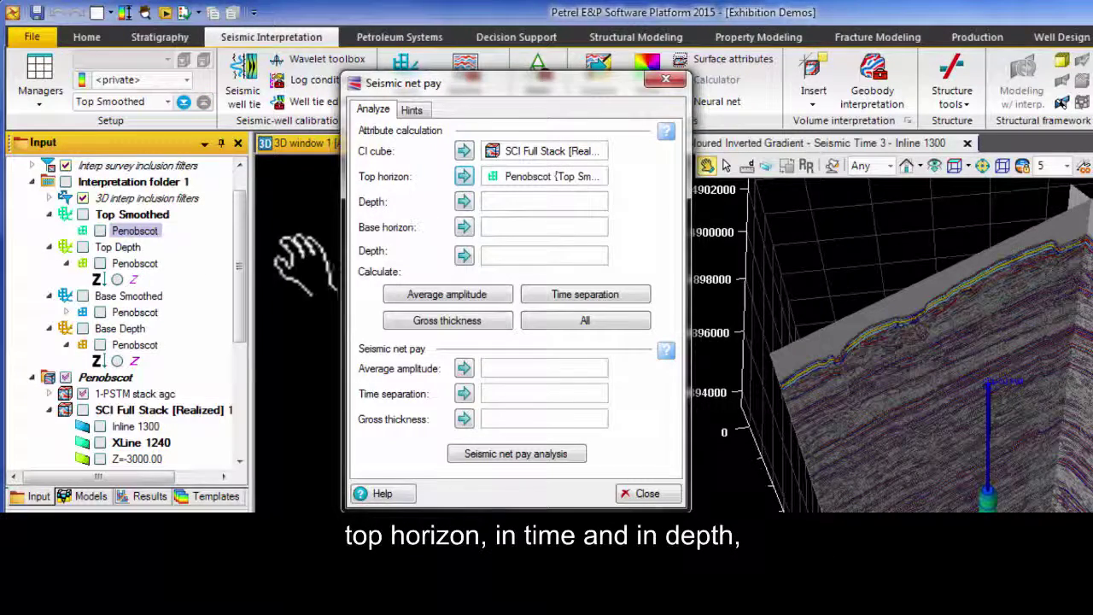
{"action": "left_click", "coordinate": [135, 280]}
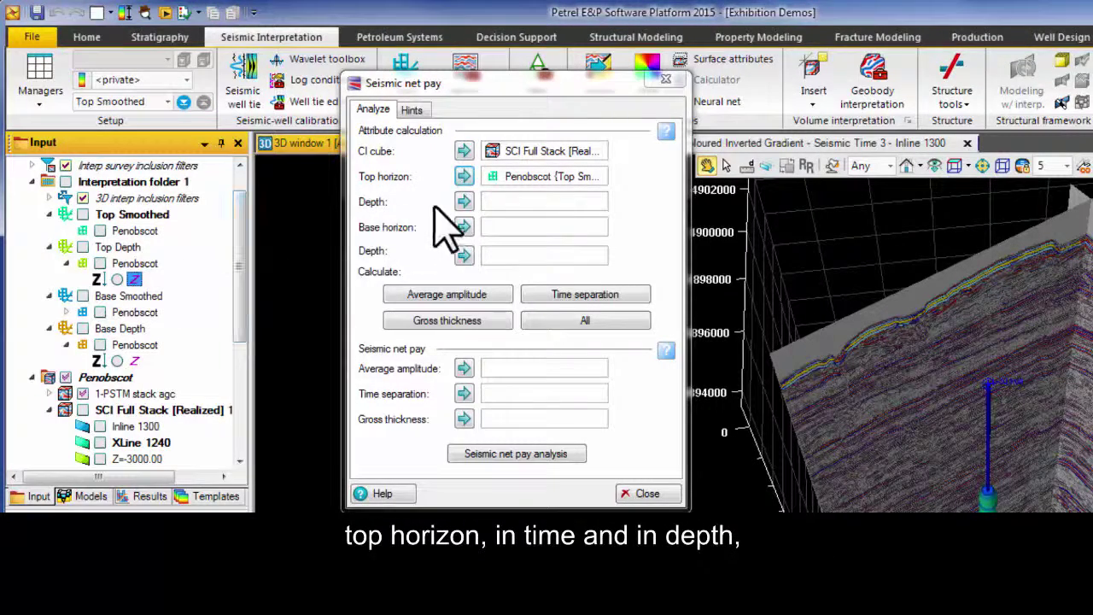
{"action": "left_click", "coordinate": [464, 202]}
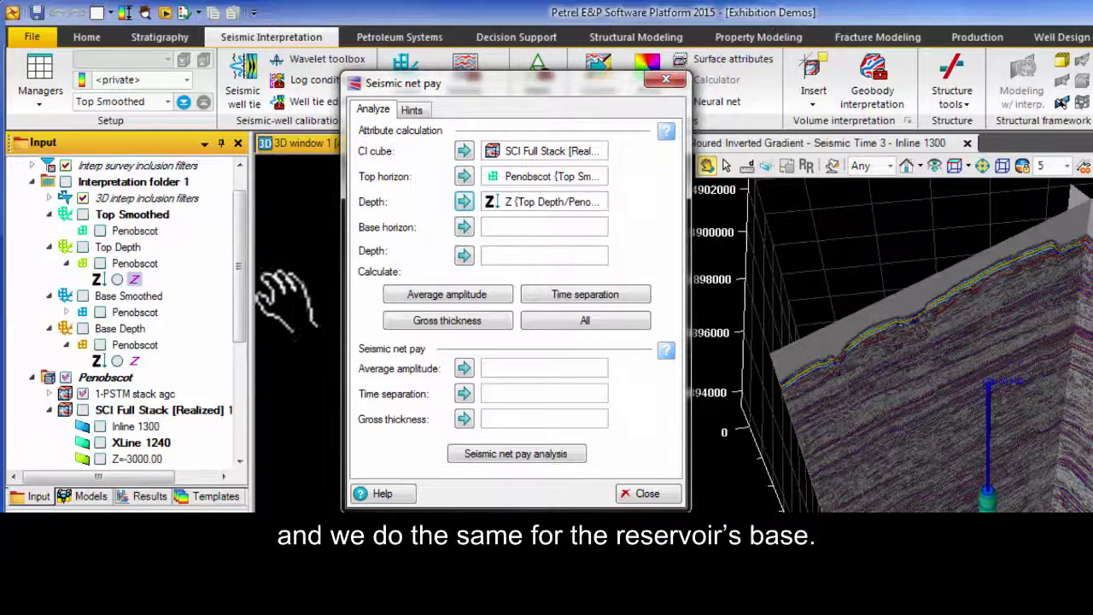
Set Base Smoothed Penobscot as the base horizon with Base Depth as its depth
{"action": "left_click", "coordinate": [152, 312]}
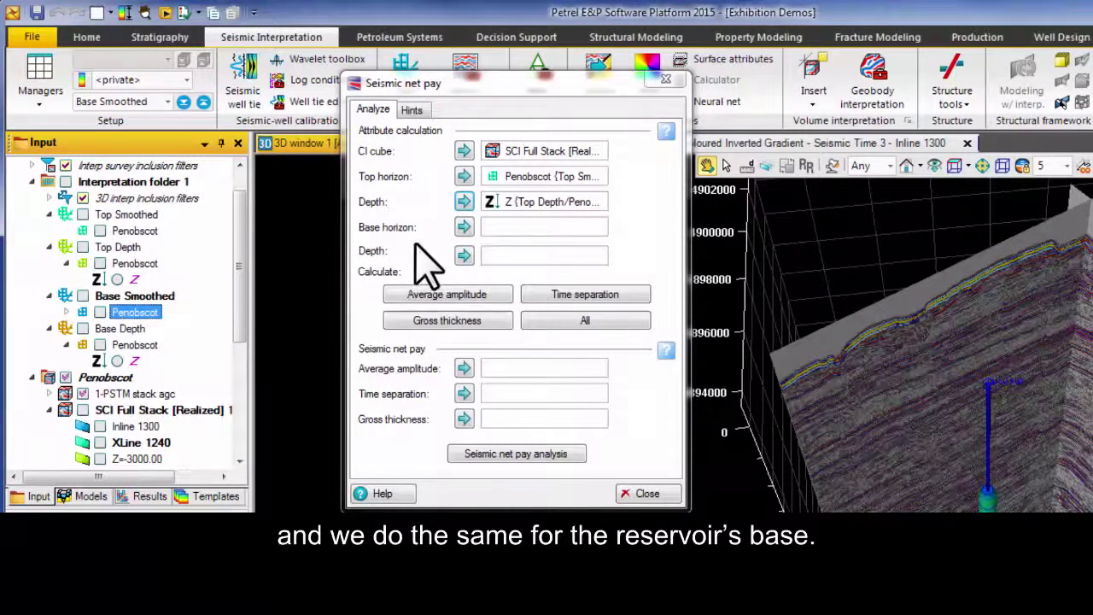
{"action": "left_click", "coordinate": [464, 227]}
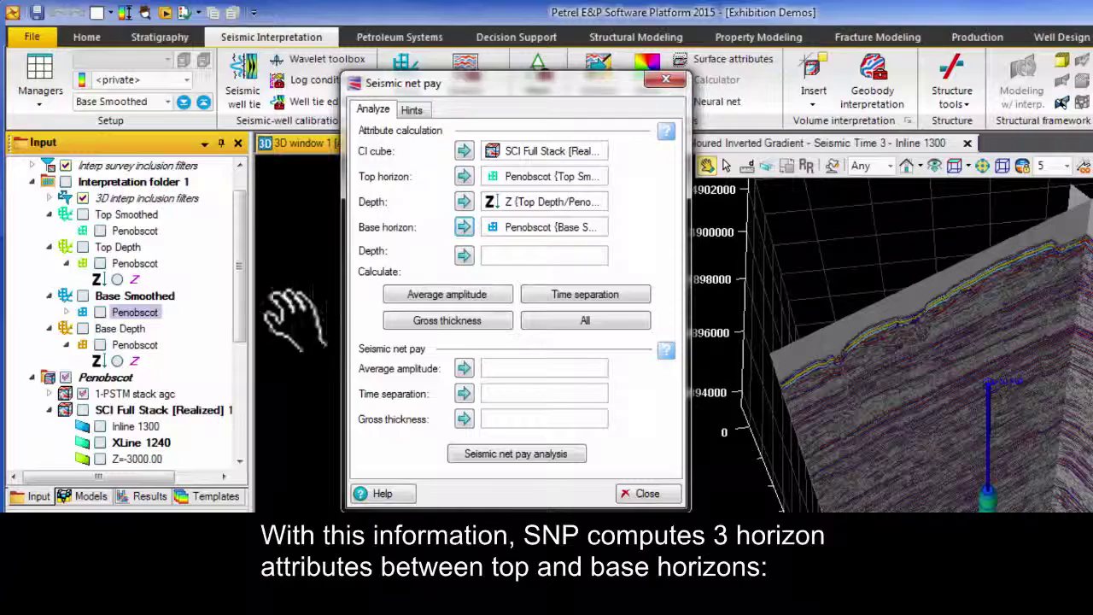
{"action": "left_click", "coordinate": [134, 360]}
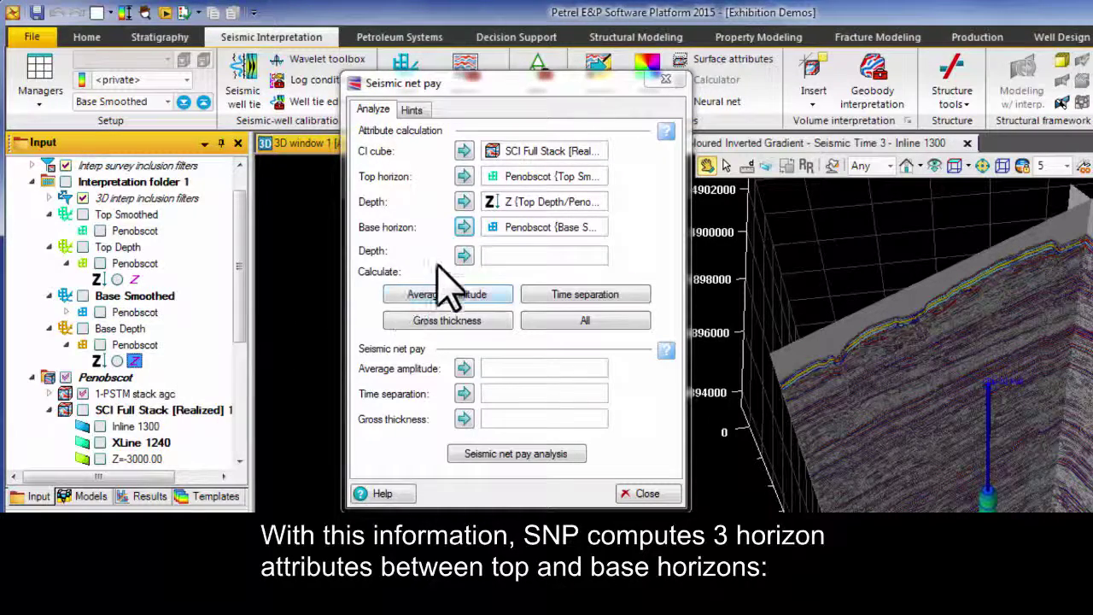
{"action": "left_click", "coordinate": [463, 255]}
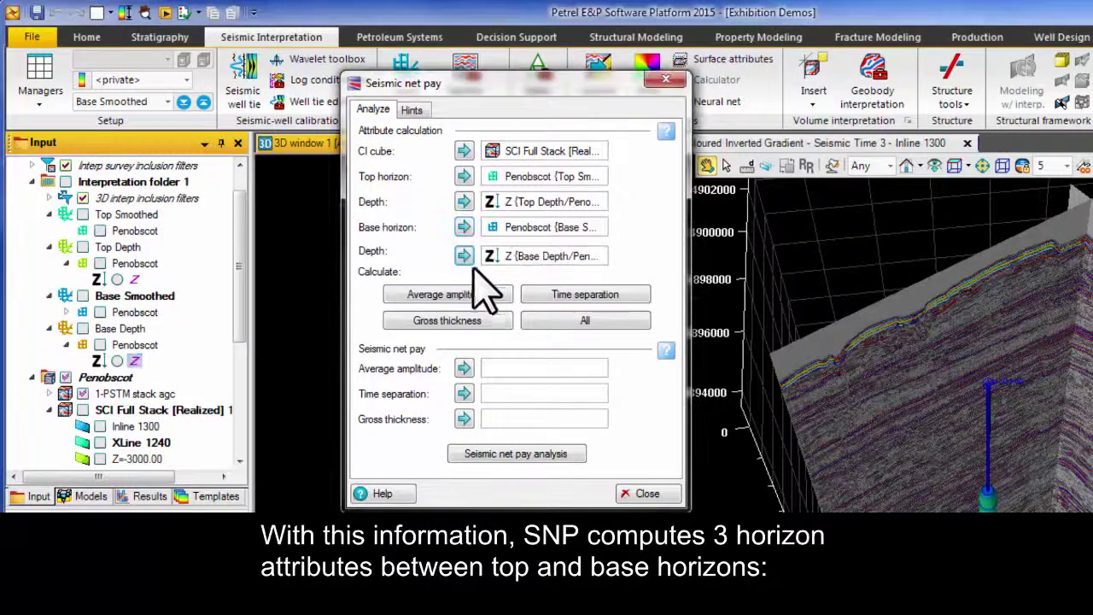
Calculate all three horizon attributes, then bring up the seismic net pay analysis charts
{"action": "left_click", "coordinate": [583, 320]}
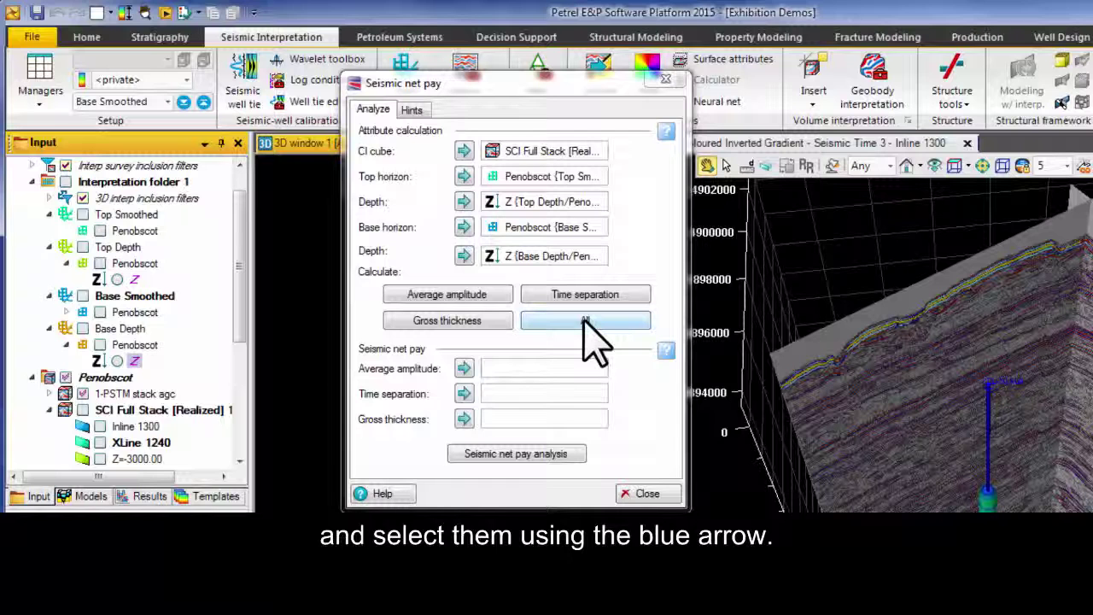
{"action": "left_click", "coordinate": [585, 320]}
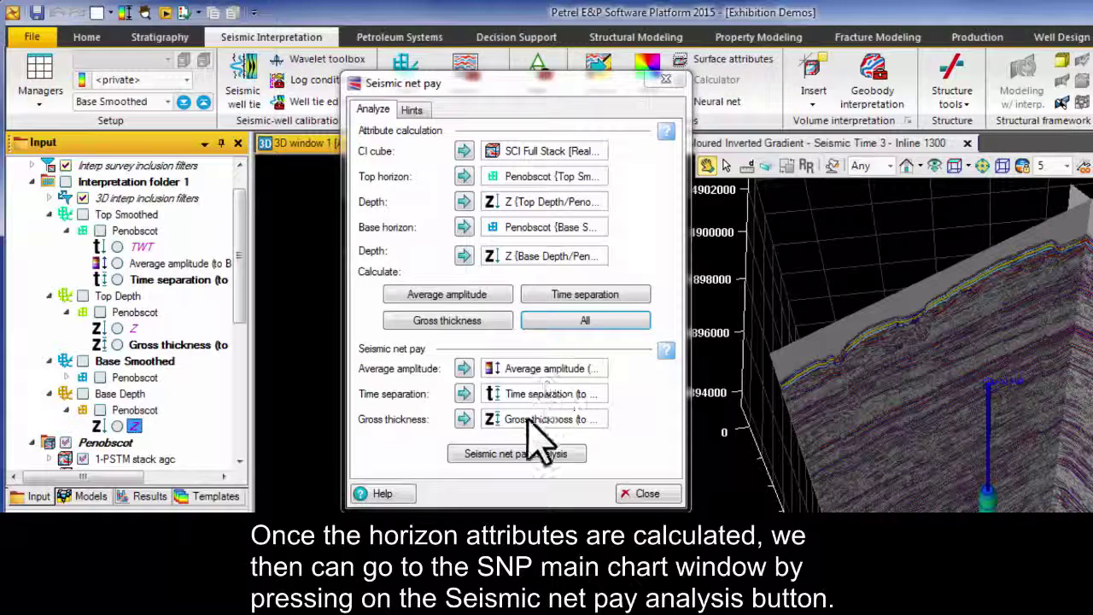
{"action": "left_click", "coordinate": [521, 461]}
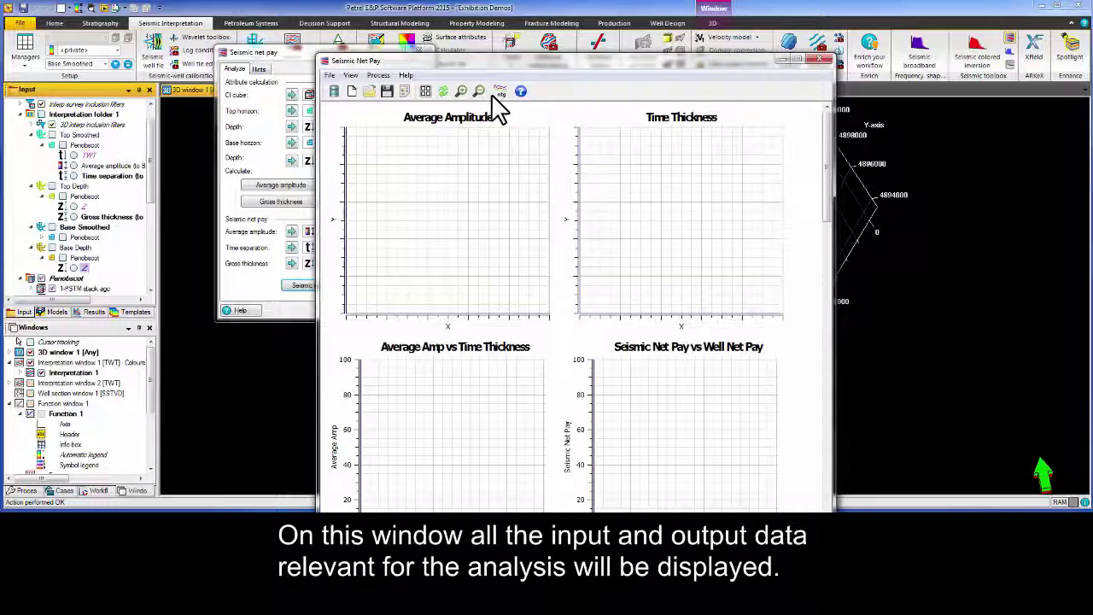
Move the chart window aside and launch the net-to-gross Processing Controller
{"action": "left_click_drag", "start_coordinate": [505, 64], "coordinate": [193, 15]}
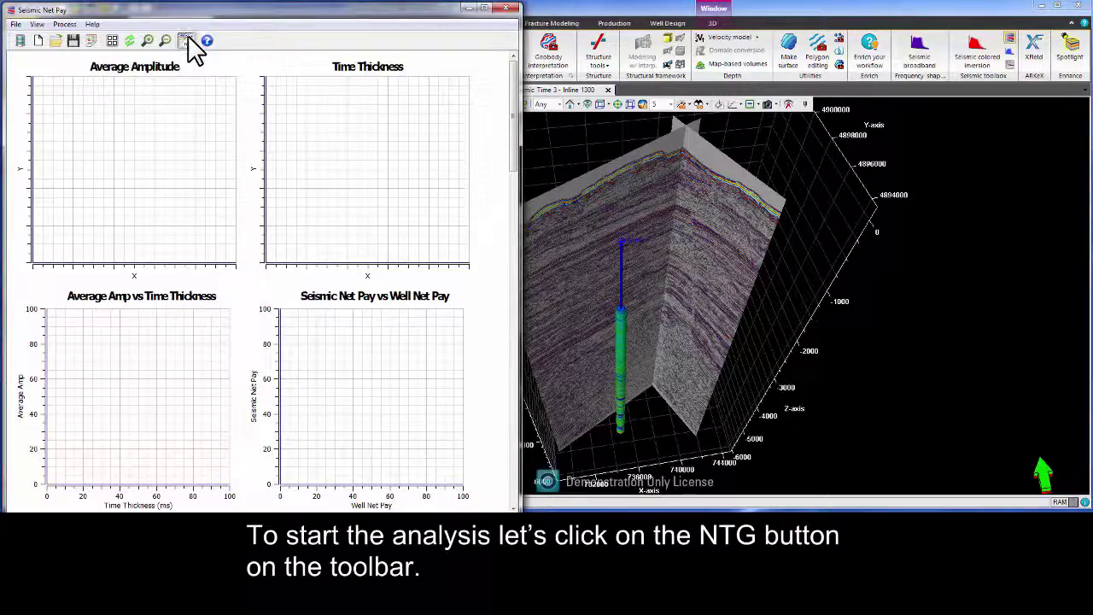
{"action": "left_click", "coordinate": [187, 40]}
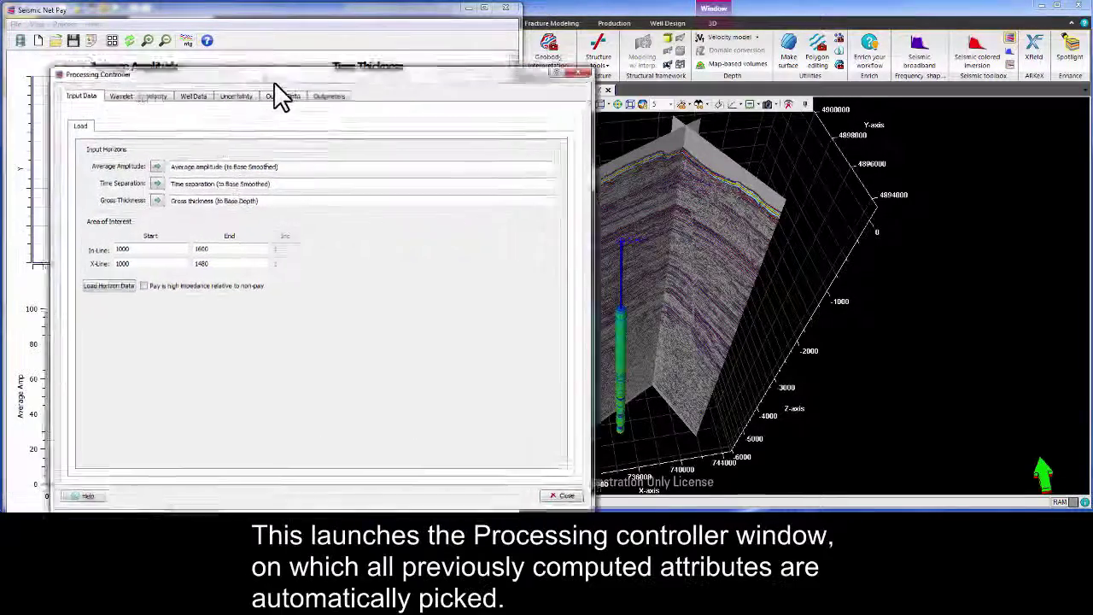
Narrow the area to in-lines 1100–1500 and cross-lines 1100–1400, then load horizon data
{"action": "left_click_drag", "start_coordinate": [273, 82], "coordinate": [749, 49]}
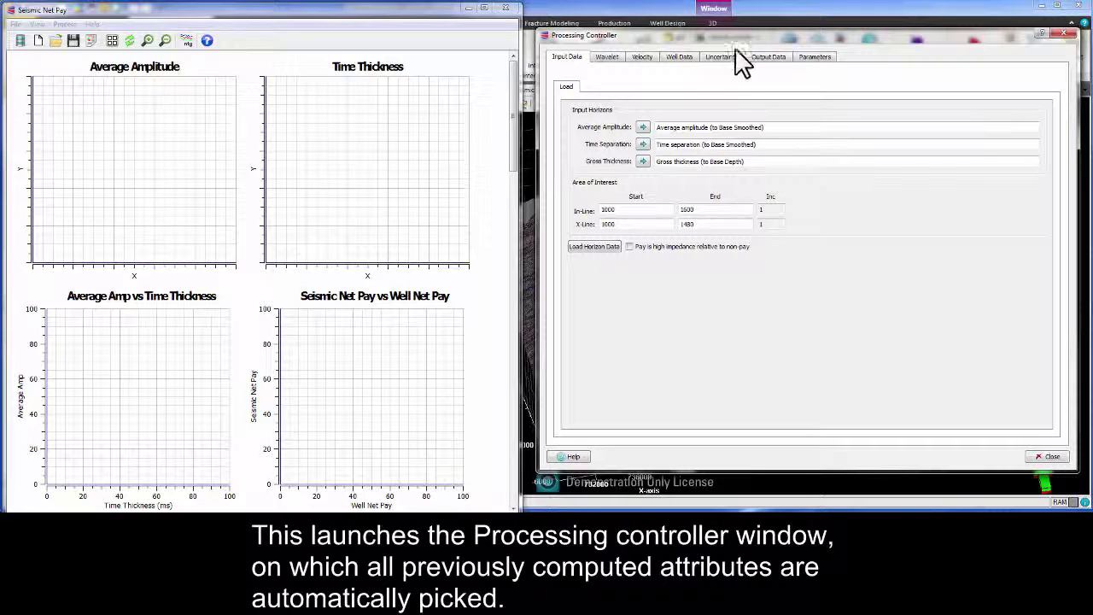
{"action": "left_click", "coordinate": [632, 209]}
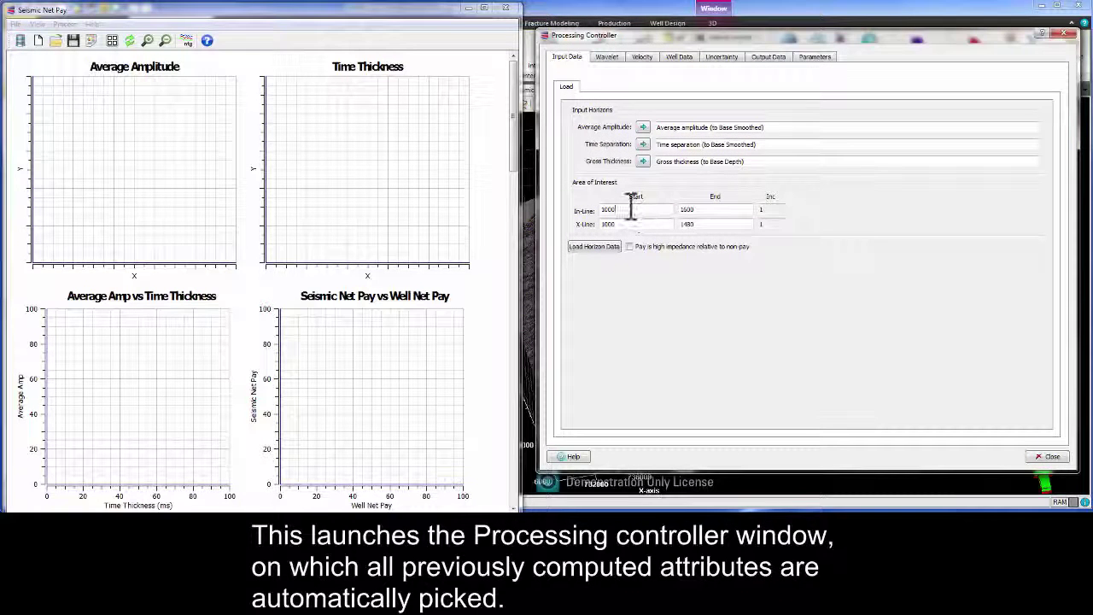
{"action": "double_click", "coordinate": [631, 209]}
{"action": "type", "text": "1"}
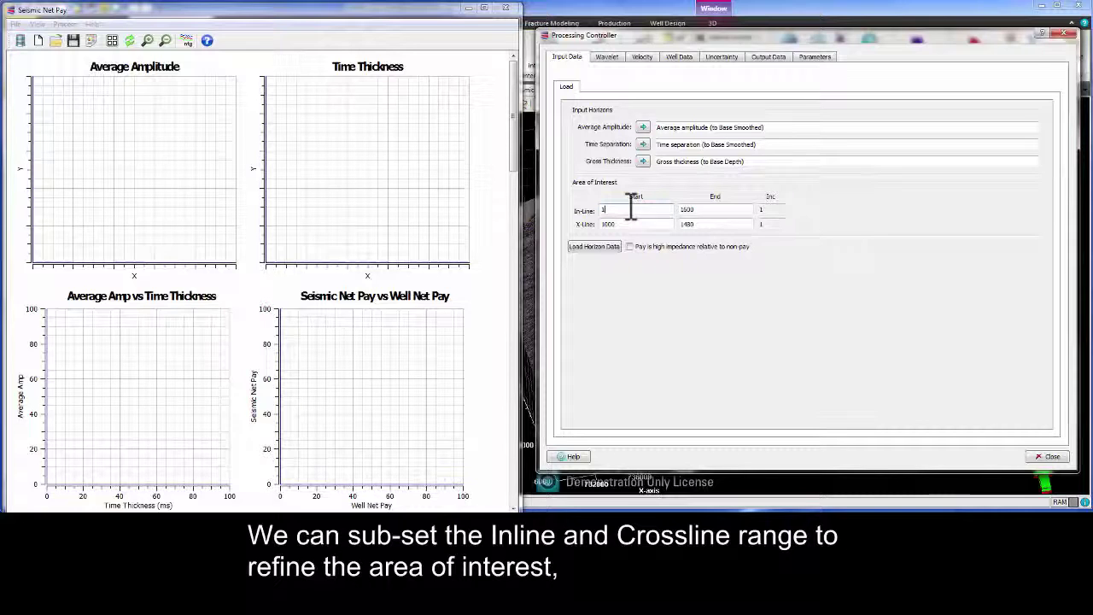
{"action": "type", "text": "100"}
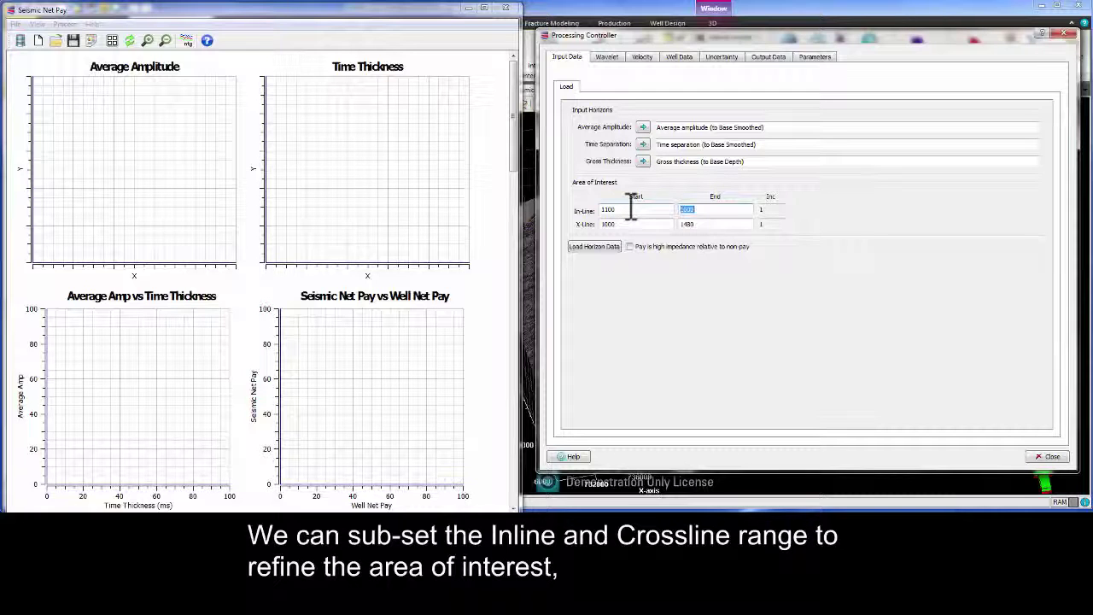
{"action": "type", "text": "1500"}
{"action": "key", "text": "Tab"}
{"action": "key", "text": "Tab"}
{"action": "type", "text": "1100"}
{"action": "key", "text": "Tab"}
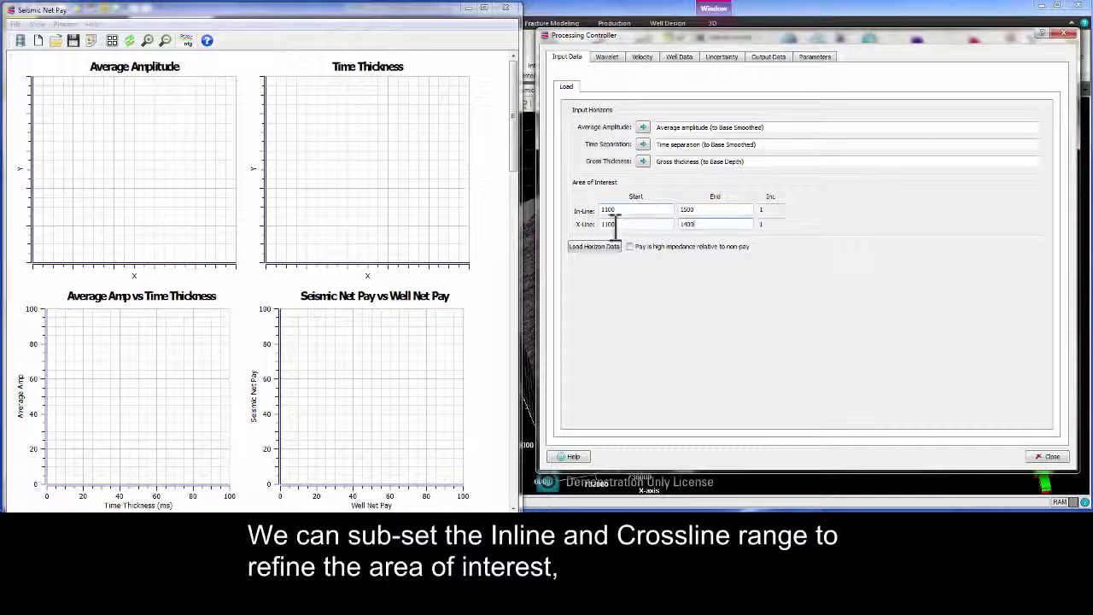
{"action": "left_click", "coordinate": [588, 244]}
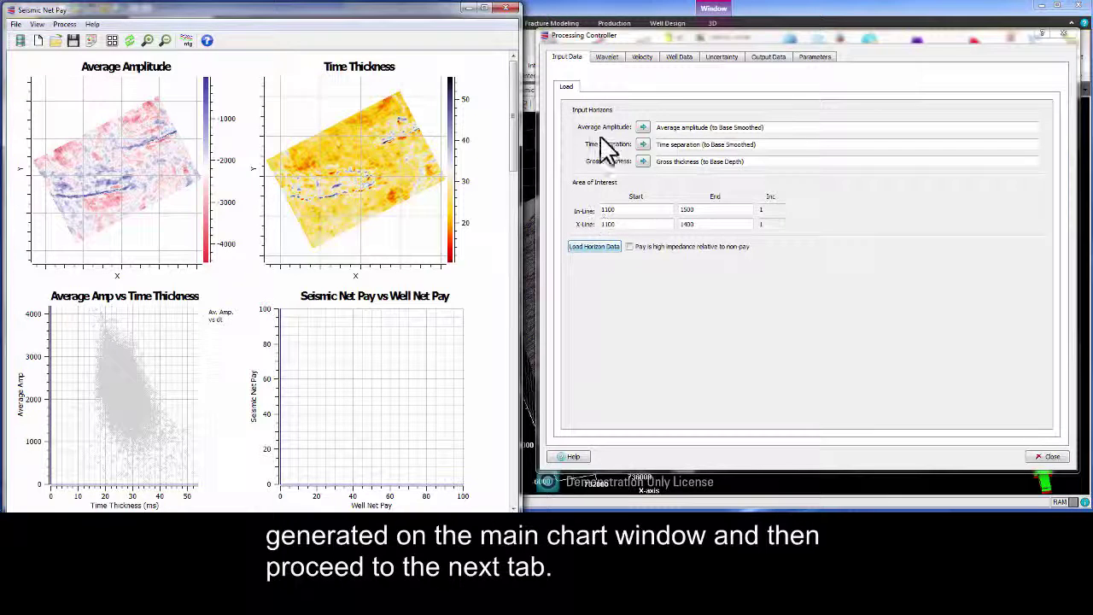
On the Wavelet tab, set the time window to 1600–2400 ms and load the traces
{"action": "left_click", "coordinate": [608, 57]}
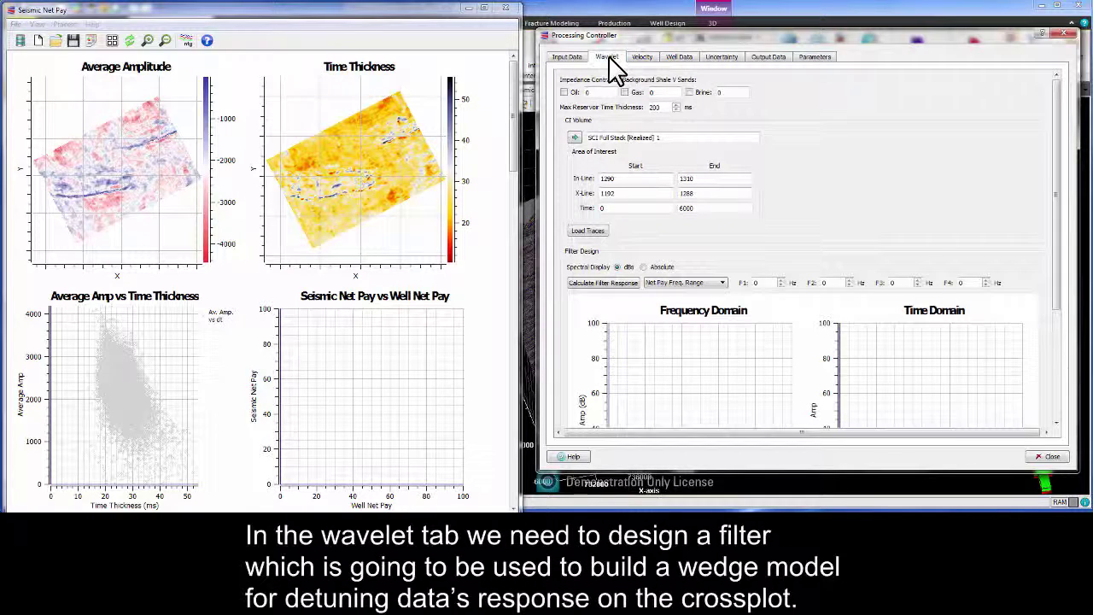
{"action": "scroll", "coordinate": [790, 154], "scroll_direction": "down", "scroll_amount": 2}
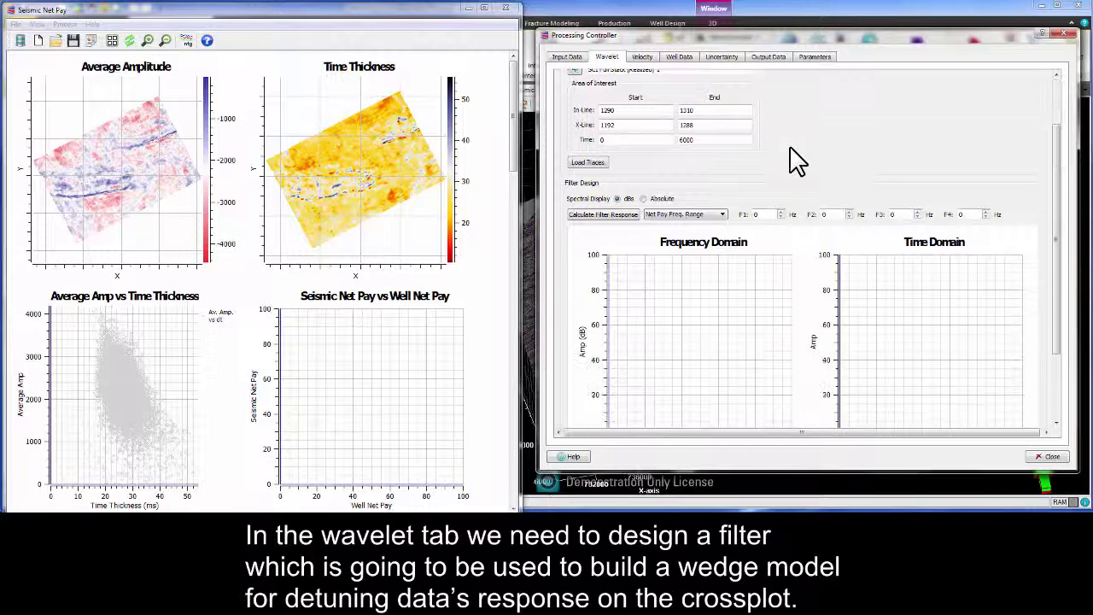
{"action": "scroll", "coordinate": [791, 157], "scroll_direction": "up", "scroll_amount": 1}
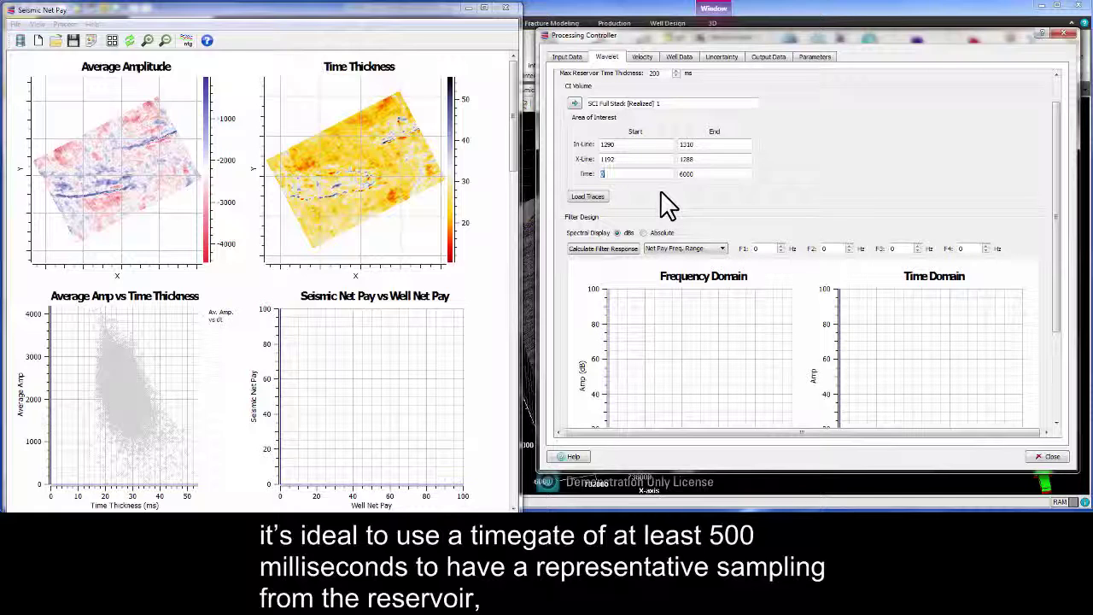
{"action": "type", "text": "00"}
{"action": "key", "text": "Tab"}
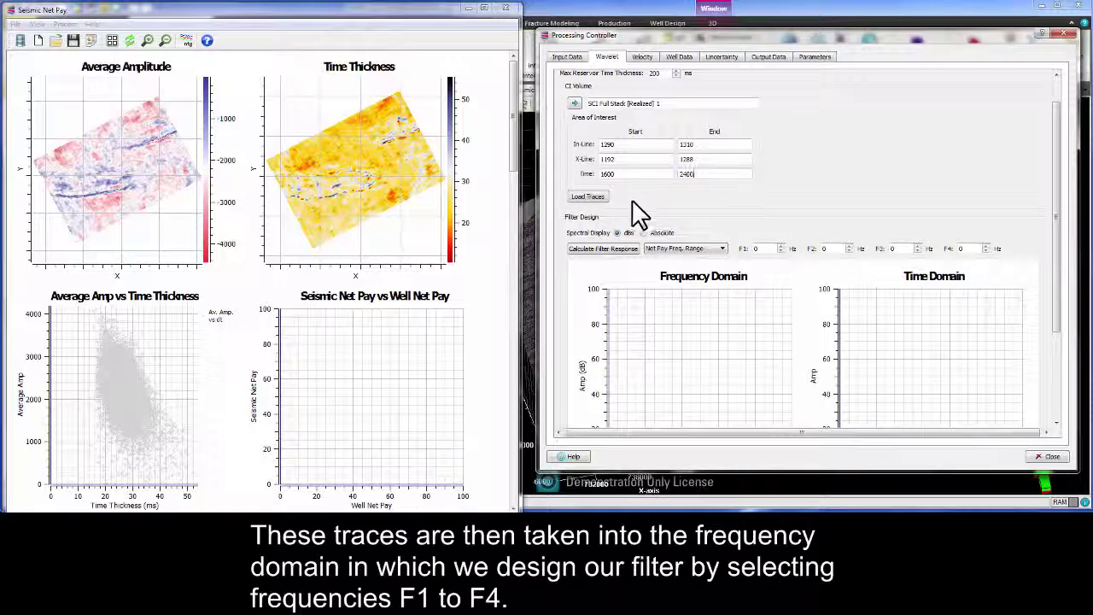
{"action": "left_click", "coordinate": [591, 201]}
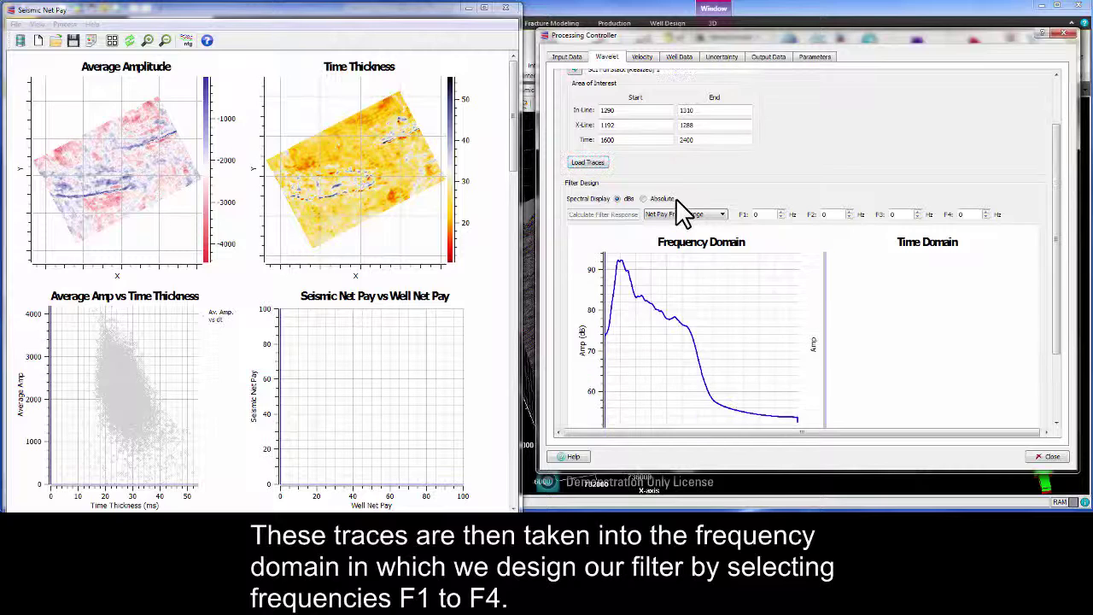
Set the filter's low corner frequencies to F1 = 3 Hz and F2 = 9 Hz
{"action": "scroll", "coordinate": [680, 211], "scroll_direction": "down", "scroll_amount": 1}
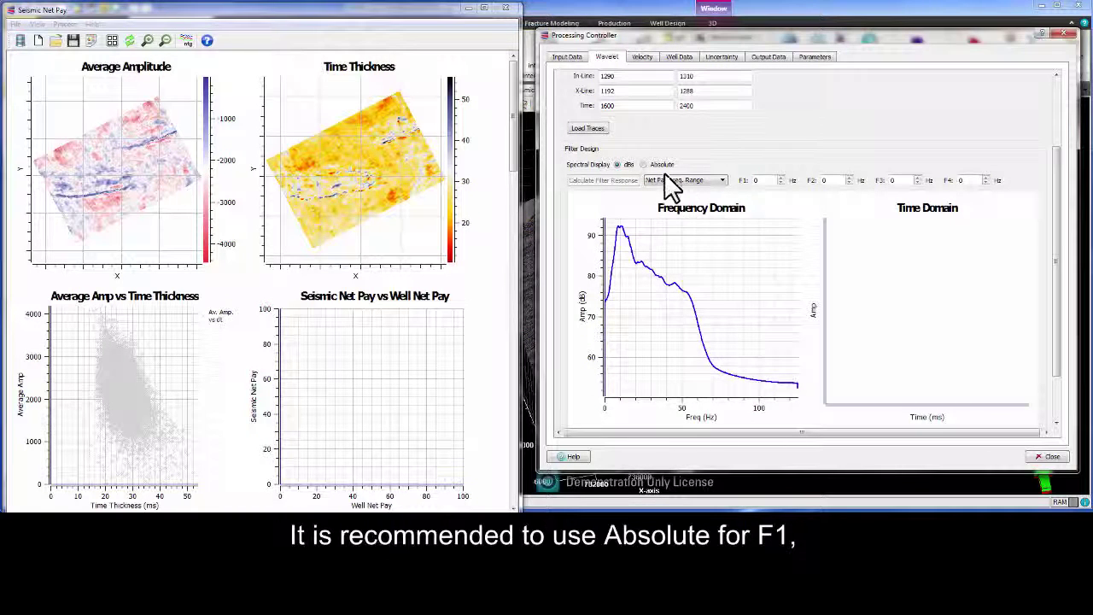
{"action": "left_click", "coordinate": [657, 165]}
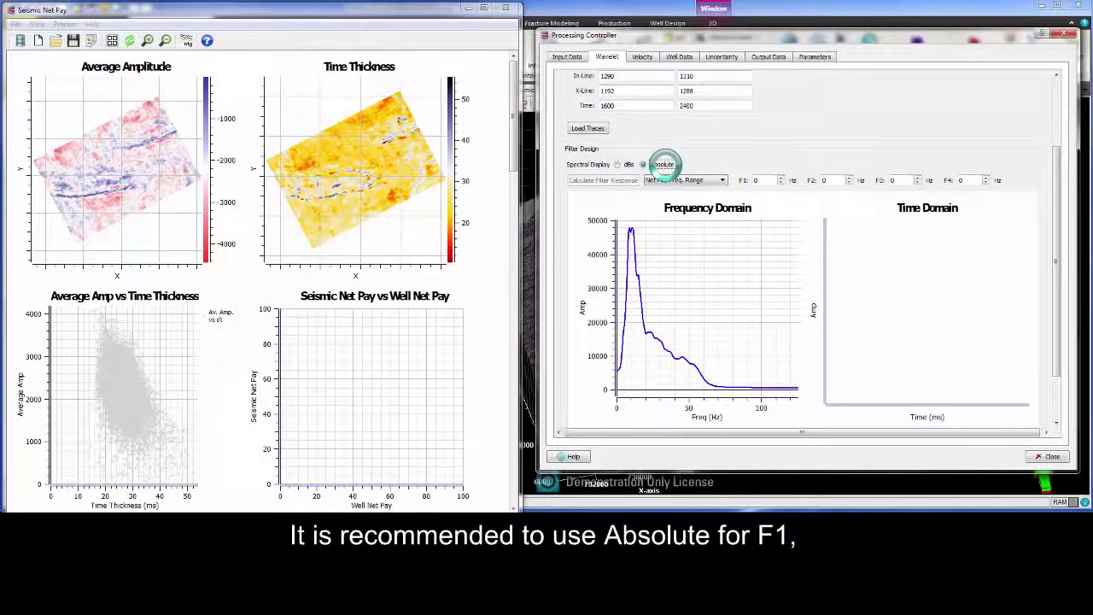
{"action": "left_click", "coordinate": [761, 179]}
{"action": "type", "text": "3"}
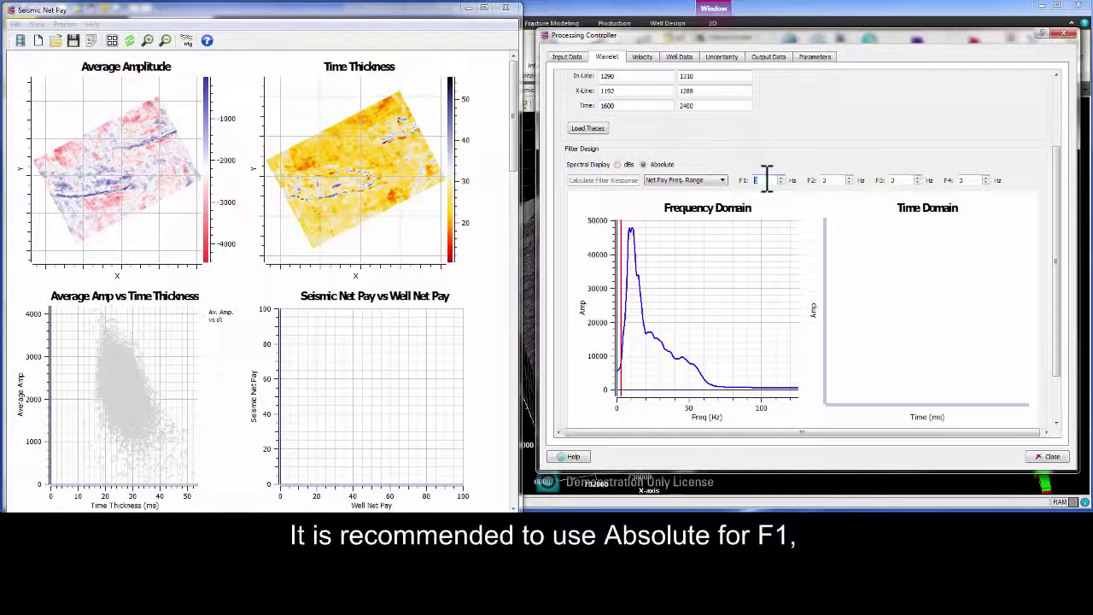
{"action": "left_click", "coordinate": [629, 164]}
{"action": "left_click", "coordinate": [834, 179]}
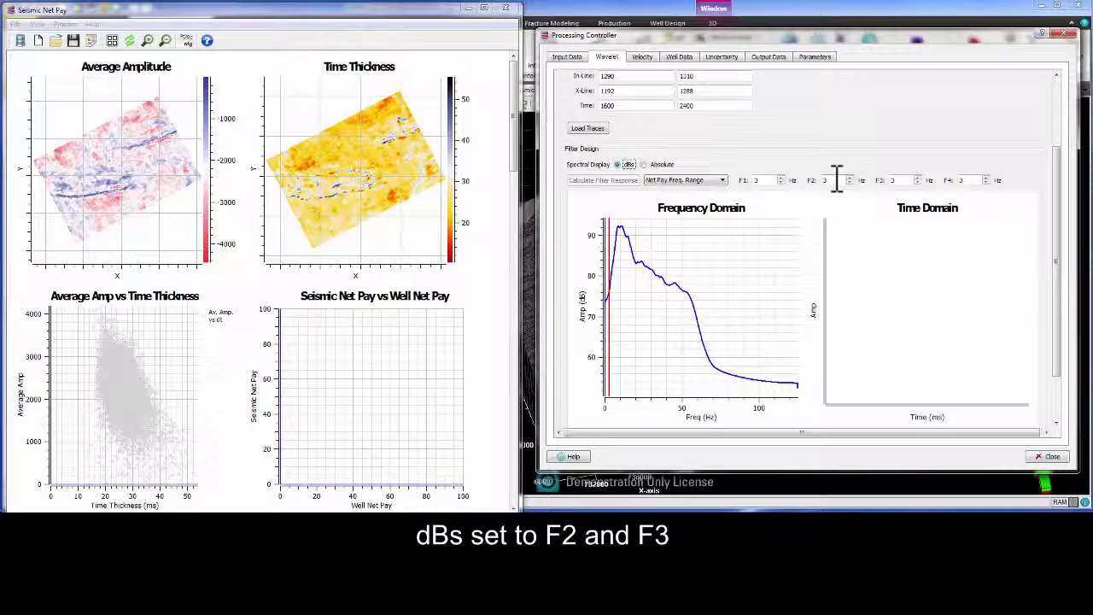
{"action": "key", "text": "Up"}
{"action": "type", "text": "9"}
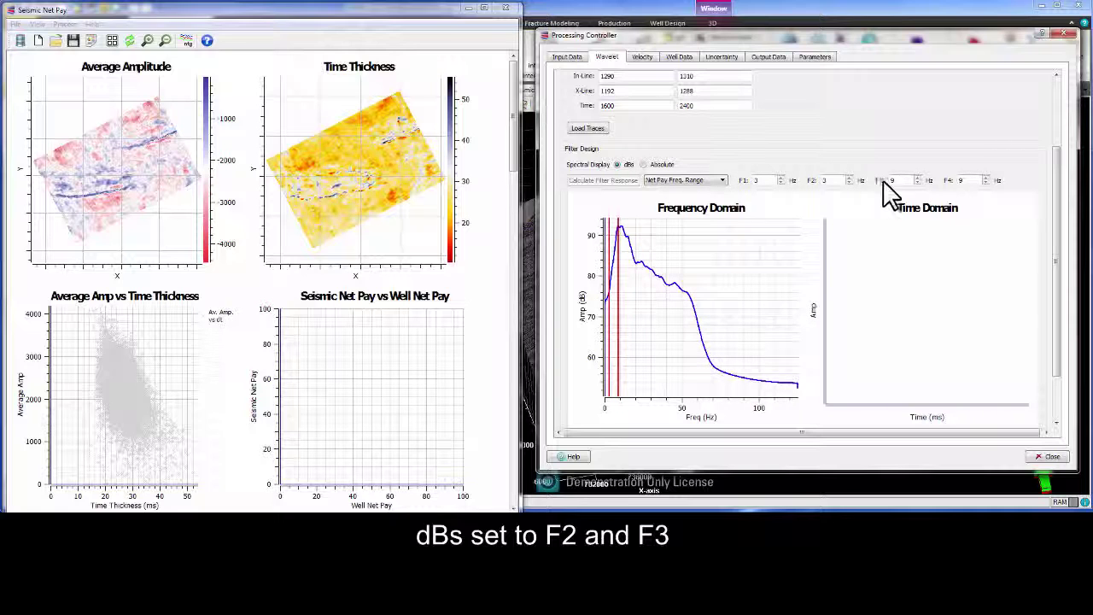
Raise the high corner frequencies to F3 = 54 Hz and F4 = 66 Hz
{"action": "left_click", "coordinate": [909, 179]}
{"action": "key", "text": "Up"}
{"action": "key", "text": "Up"}
{"action": "key", "text": "Up"}
{"action": "key", "text": "Up"}
{"action": "key", "text": "Up"}
{"action": "key", "text": "Up"}
{"action": "key", "text": "Up"}
{"action": "key", "text": "Up"}
{"action": "key", "text": "Up"}
{"action": "key", "text": "Up"}
{"action": "key", "text": "Up"}
{"action": "key", "text": "Up"}
{"action": "key", "text": "Up"}
{"action": "key", "text": "Up"}
{"action": "key", "text": "Up"}
{"action": "key", "text": "Up"}
{"action": "key", "text": "Up"}
{"action": "key", "text": "Up"}
{"action": "key", "text": "Up"}
{"action": "key", "text": "Up"}
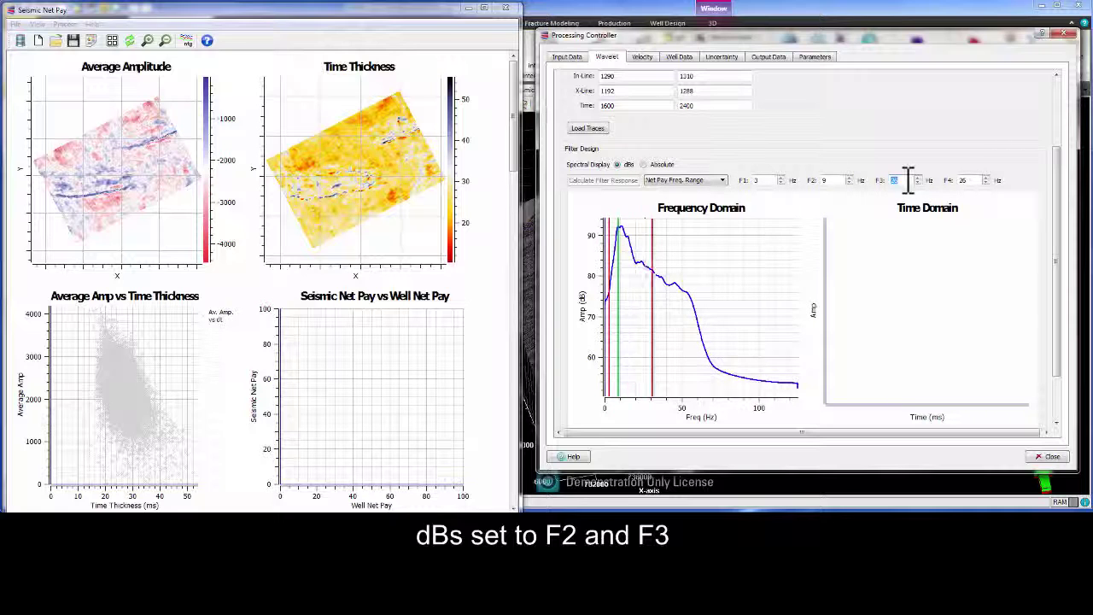
{"action": "key", "text": "Up"}
{"action": "key", "text": "Up"}
{"action": "key", "text": "Up"}
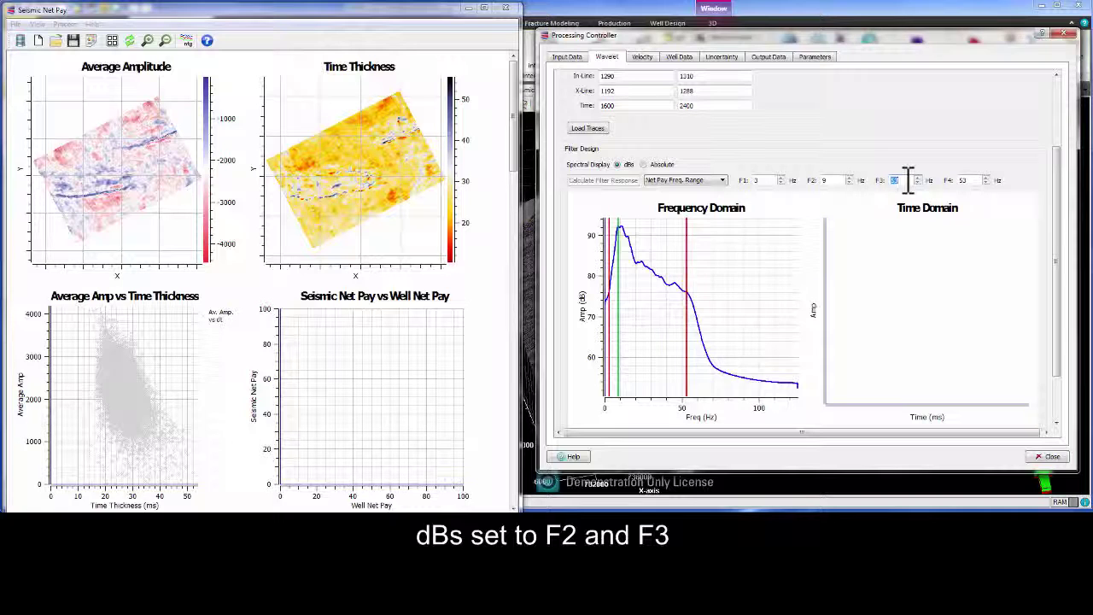
{"action": "key", "text": "Up"}
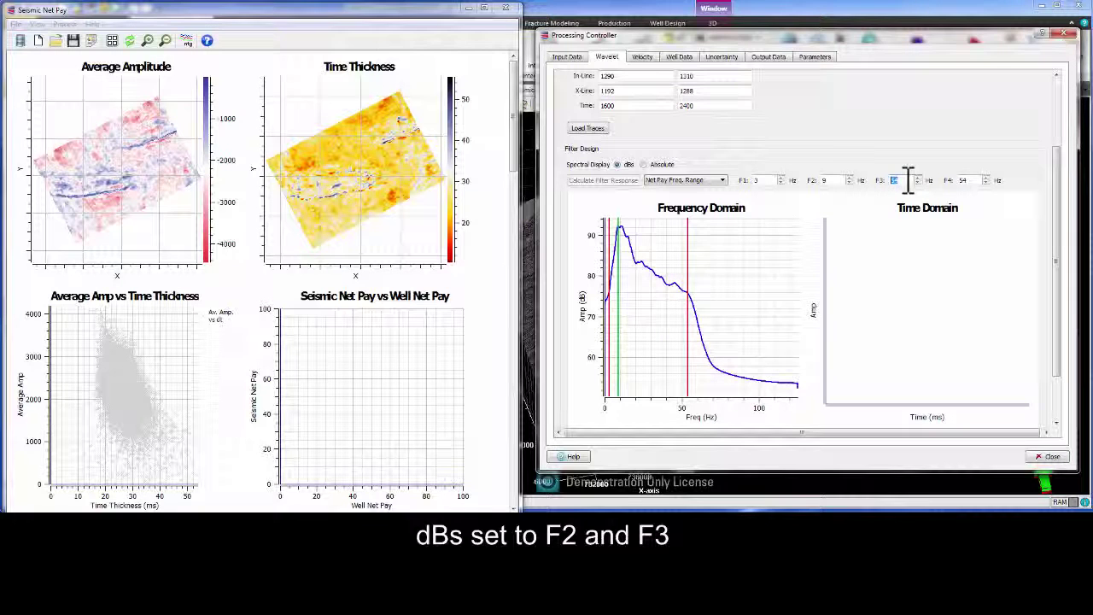
{"action": "left_click", "coordinate": [662, 165]}
{"action": "key", "text": "Up"}
{"action": "key", "text": "Up"}
{"action": "key", "text": "Up"}
{"action": "key", "text": "Up"}
{"action": "key", "text": "Up"}
{"action": "key", "text": "Up"}
{"action": "key", "text": "Up"}
{"action": "key", "text": "Up"}
{"action": "key", "text": "Up"}
{"action": "key", "text": "Up"}
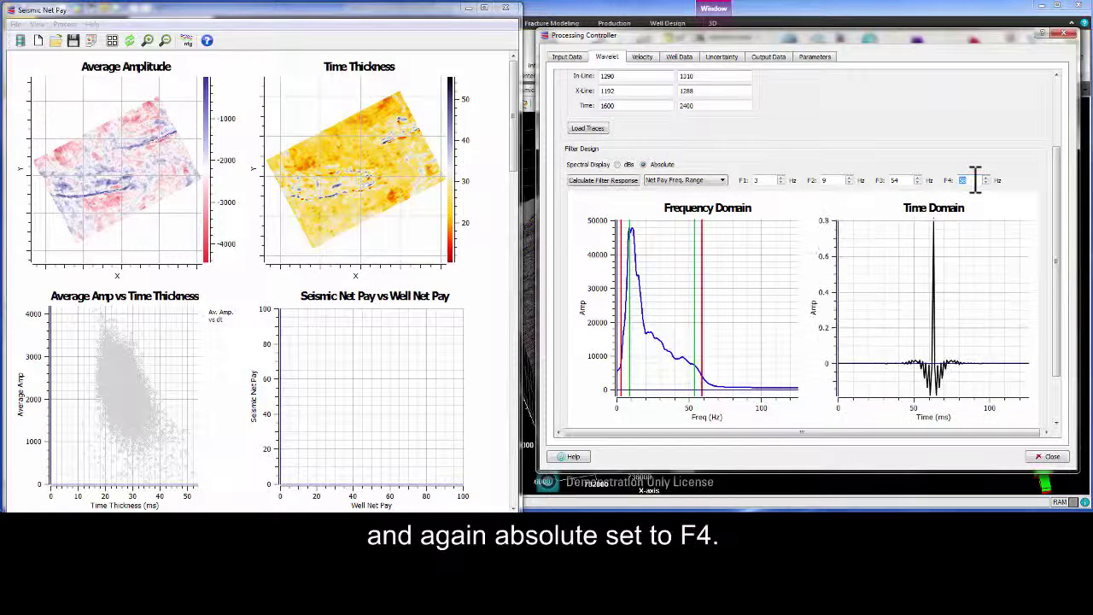
{"action": "key", "text": "Up"}
{"action": "key", "text": "Up"}
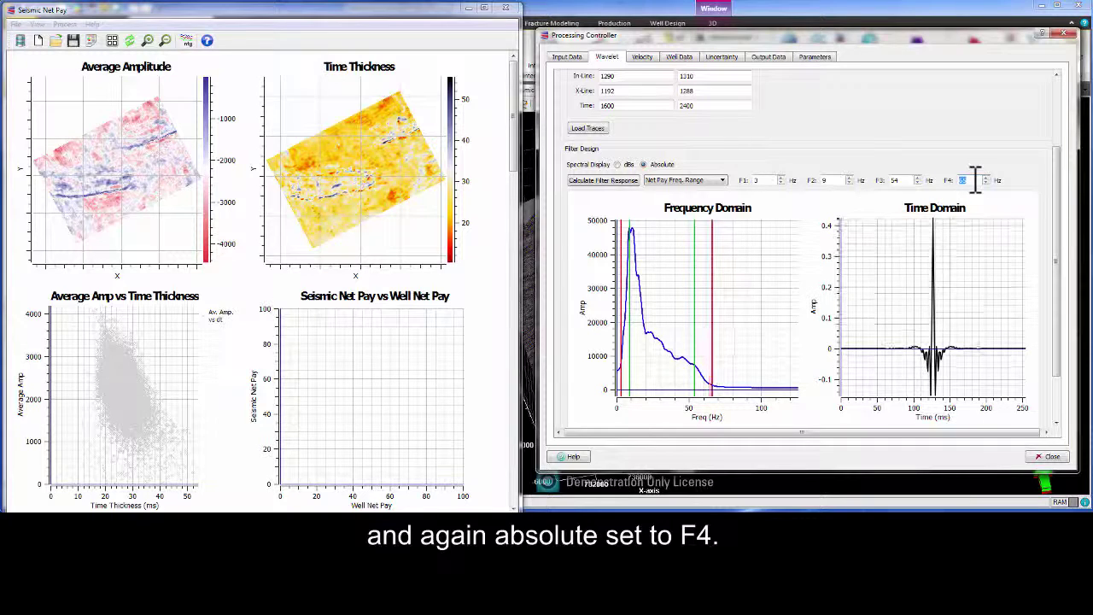
Calculate the filter response and overlay the scaled tuning curve on the crossplot
{"action": "scroll", "coordinate": [968, 208], "scroll_direction": "down", "scroll_amount": 2}
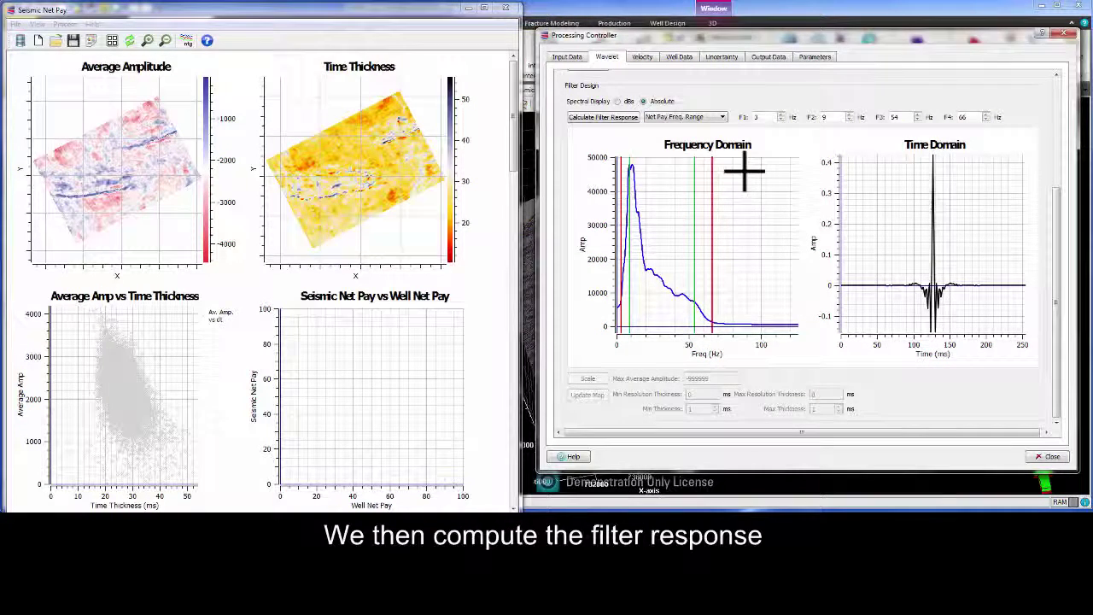
{"action": "left_click", "coordinate": [615, 117]}
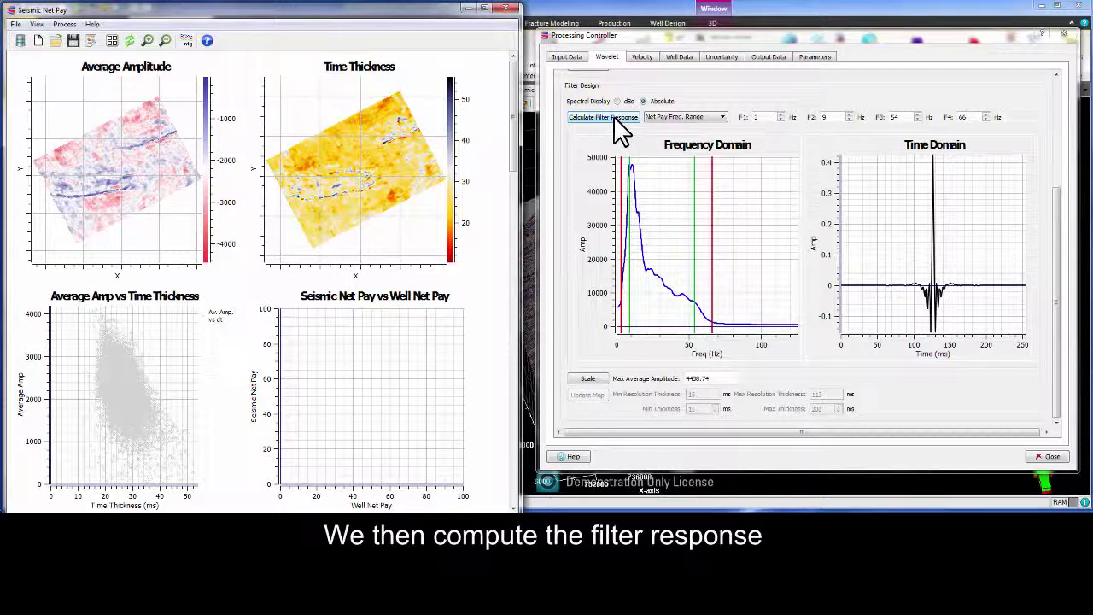
{"action": "left_click", "coordinate": [589, 380]}
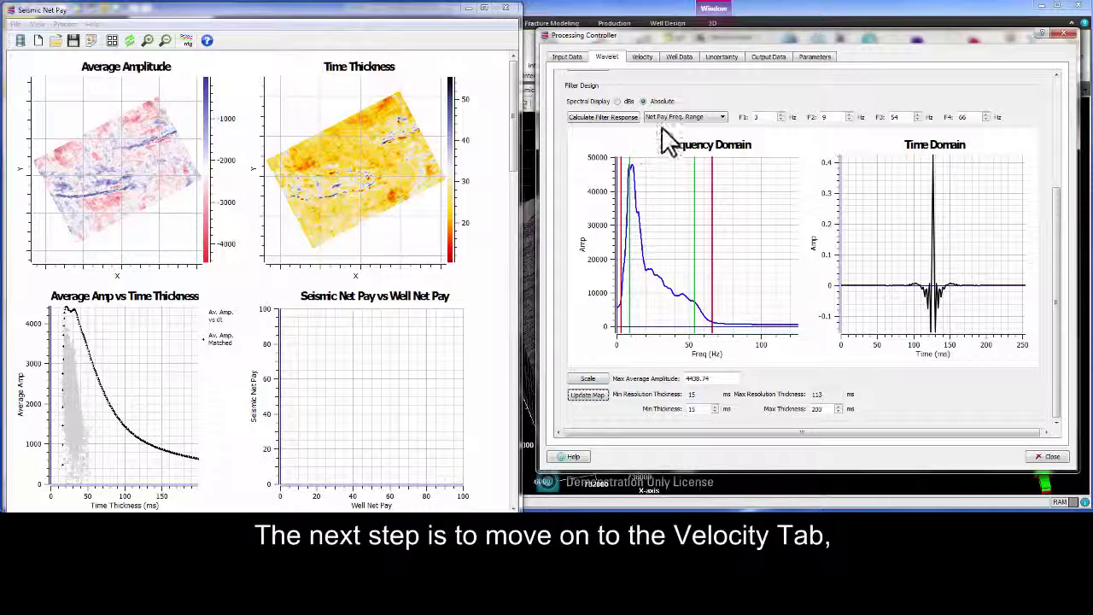
Use a 0.94 velocity ratio, apply time-to-depth correction and calculate initial seismic net pay
{"action": "left_click", "coordinate": [646, 58]}
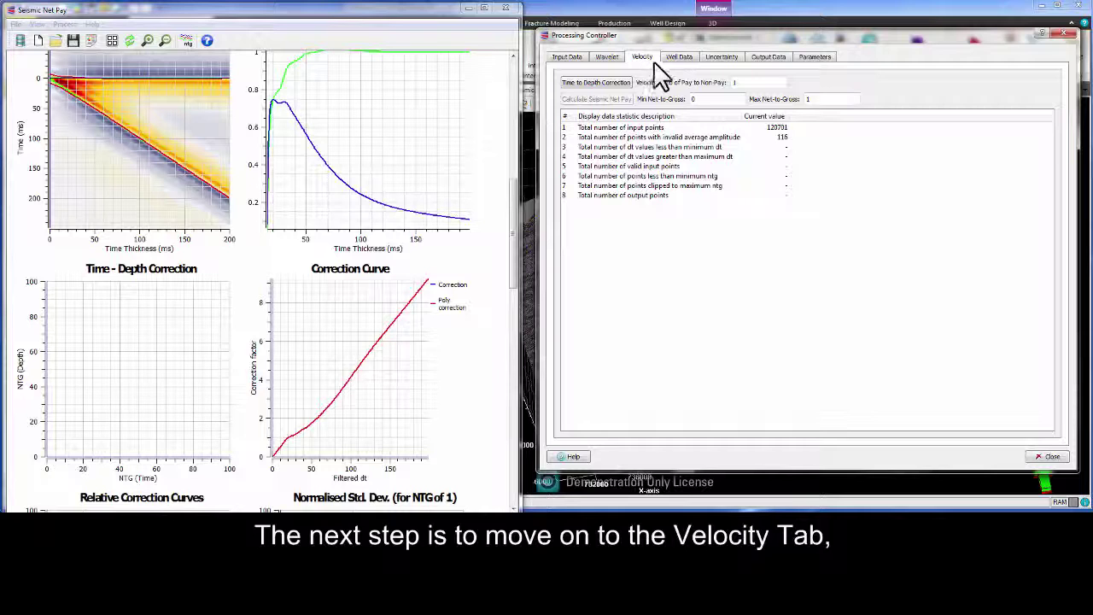
{"action": "double_click", "coordinate": [757, 82]}
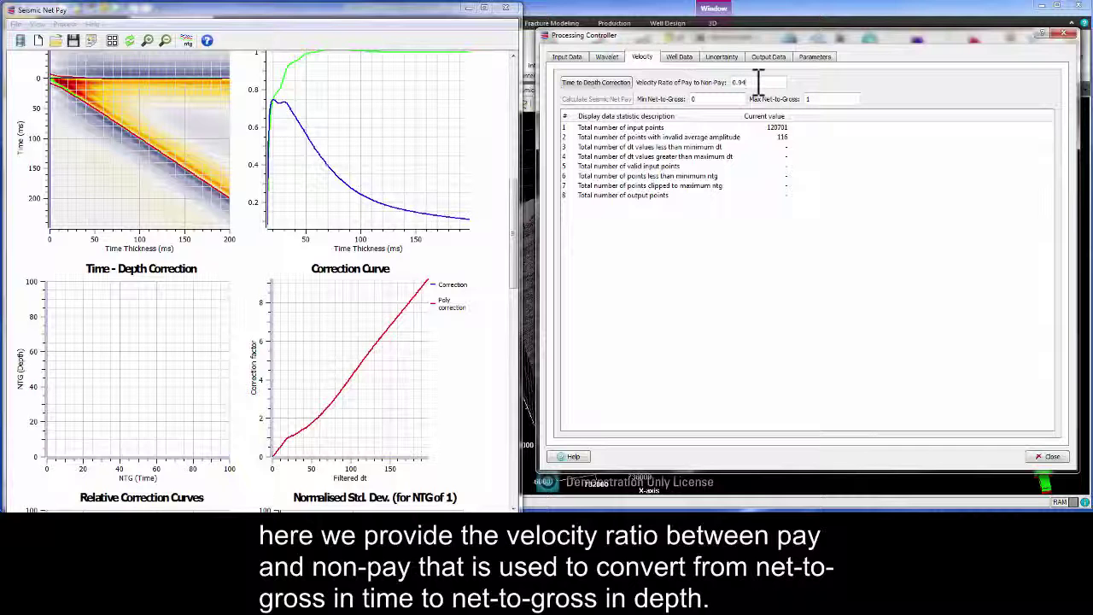
{"action": "left_click", "coordinate": [611, 83]}
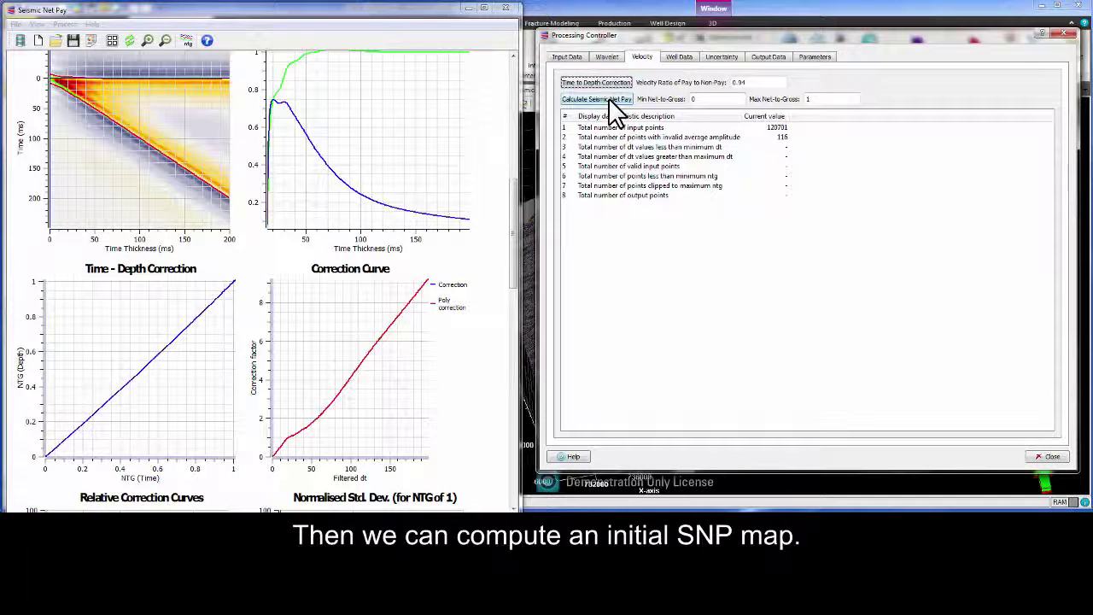
{"action": "left_click", "coordinate": [608, 102]}
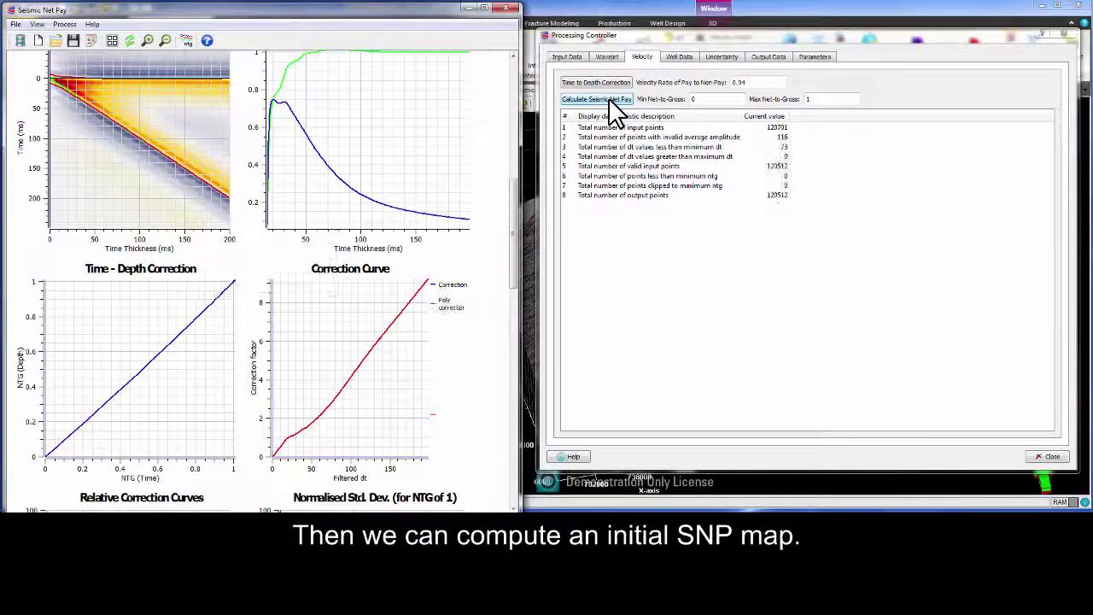
Add well L-30 at in-line 1177, cross-line 1153 in the Well Data table
{"action": "left_click", "coordinate": [680, 58]}
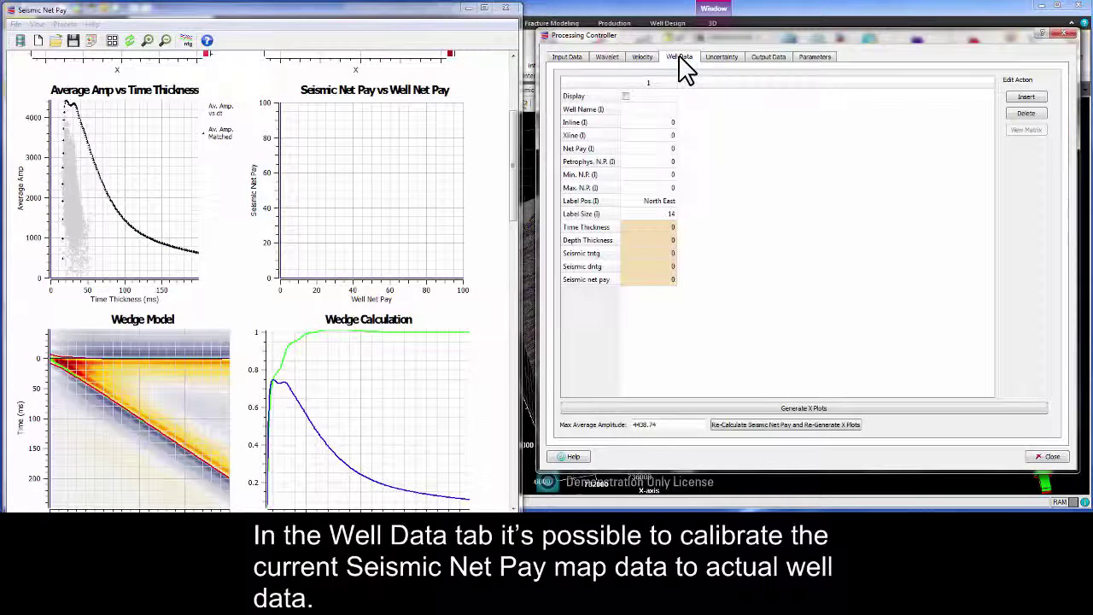
{"action": "left_click", "coordinate": [654, 109]}
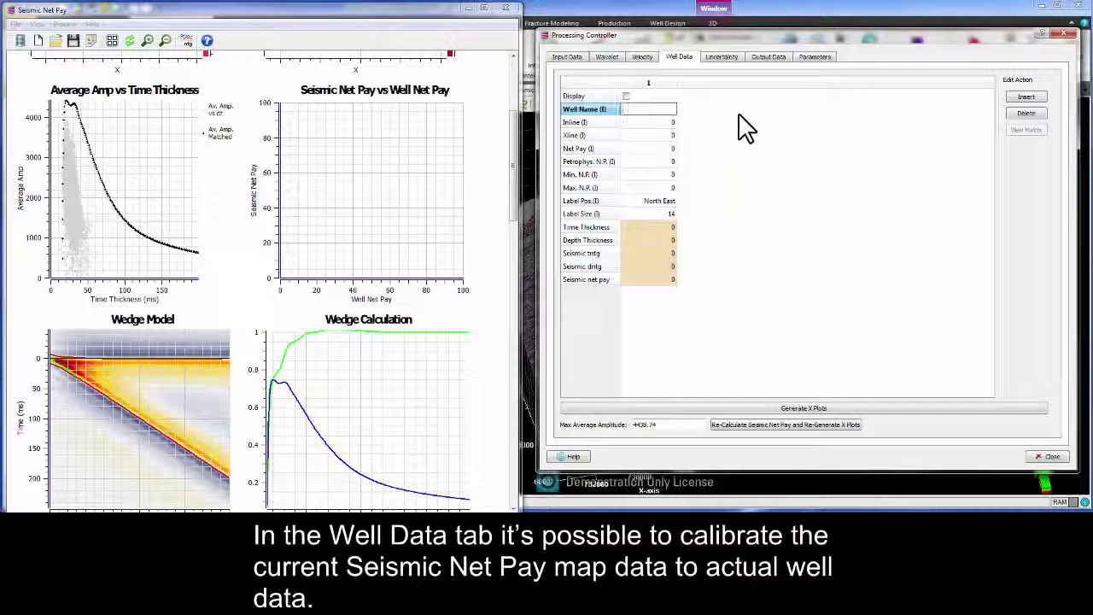
{"action": "type", "text": "L-30"}
{"action": "key", "text": "Return"}
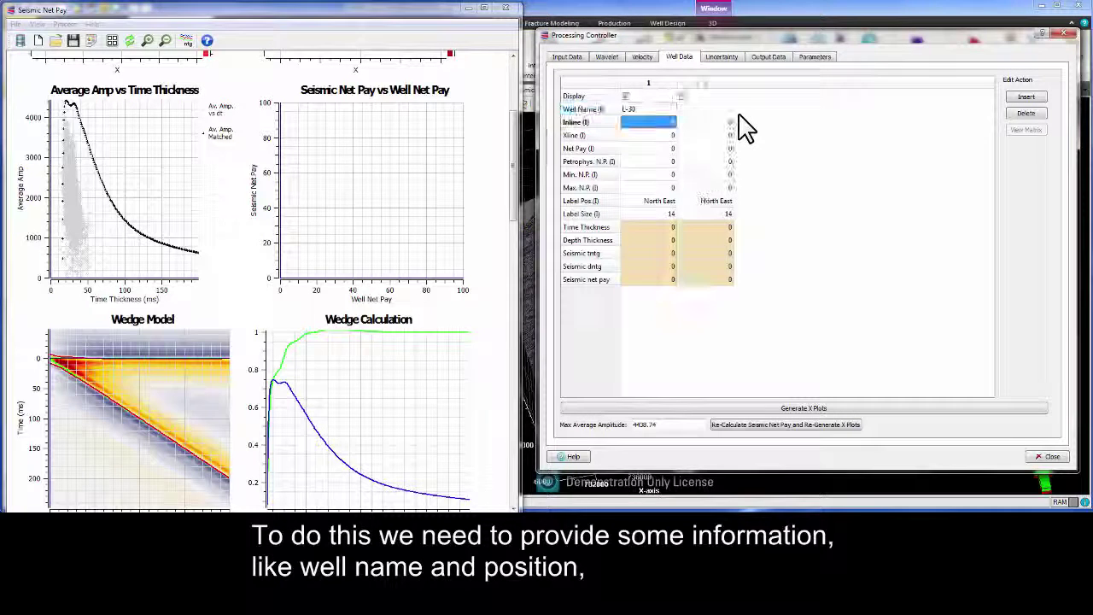
{"action": "type", "text": "1177"}
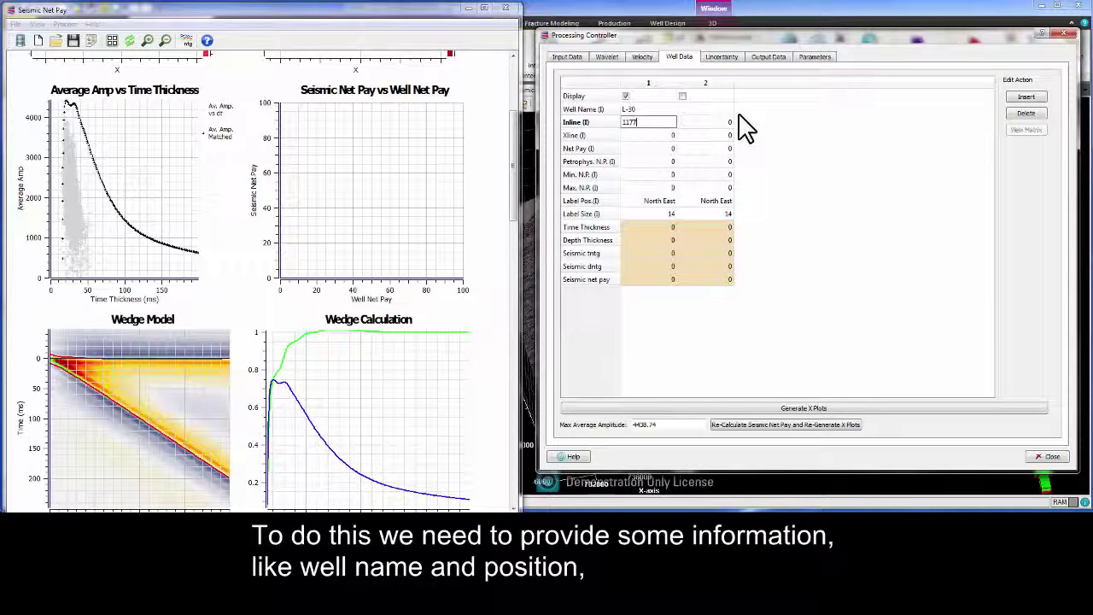
{"action": "key", "text": "Return"}
{"action": "type", "text": "1153"}
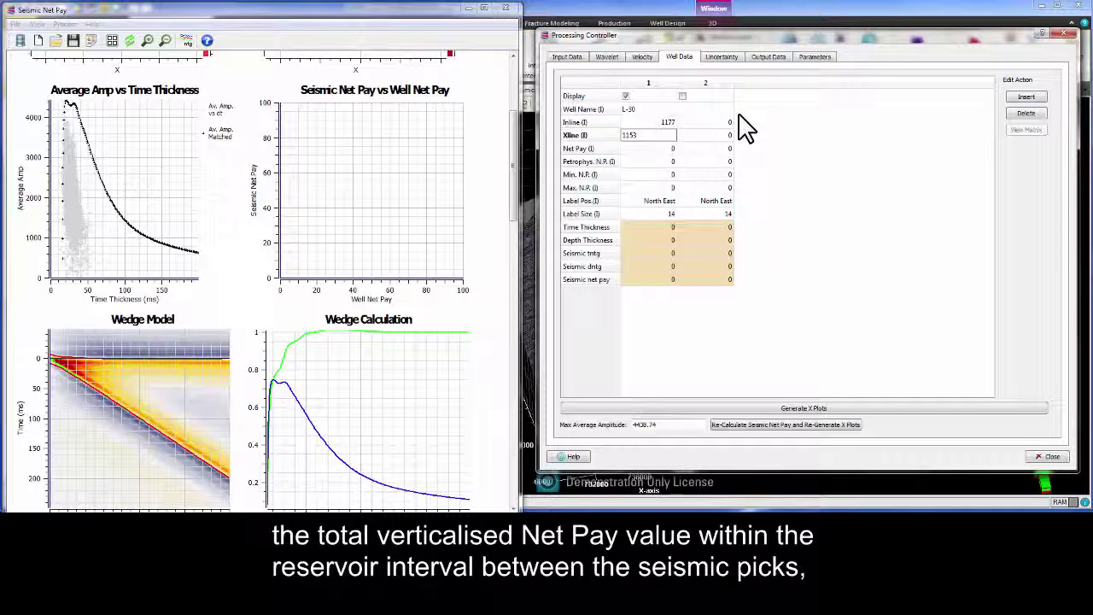
{"action": "key", "text": "Return"}
Enter net pay 10.5, petrophysical net pay 10.5, minimum 9 and maximum 12
{"action": "type", "text": "10"}
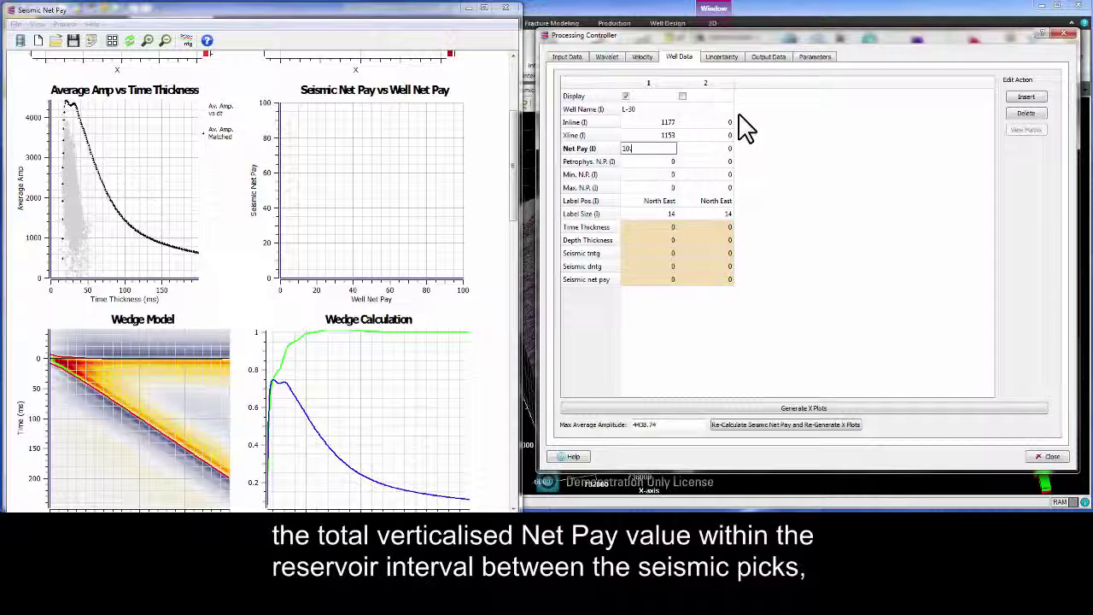
{"action": "type", "text": ".5"}
{"action": "key", "text": "Return"}
{"action": "type", "text": "10"}
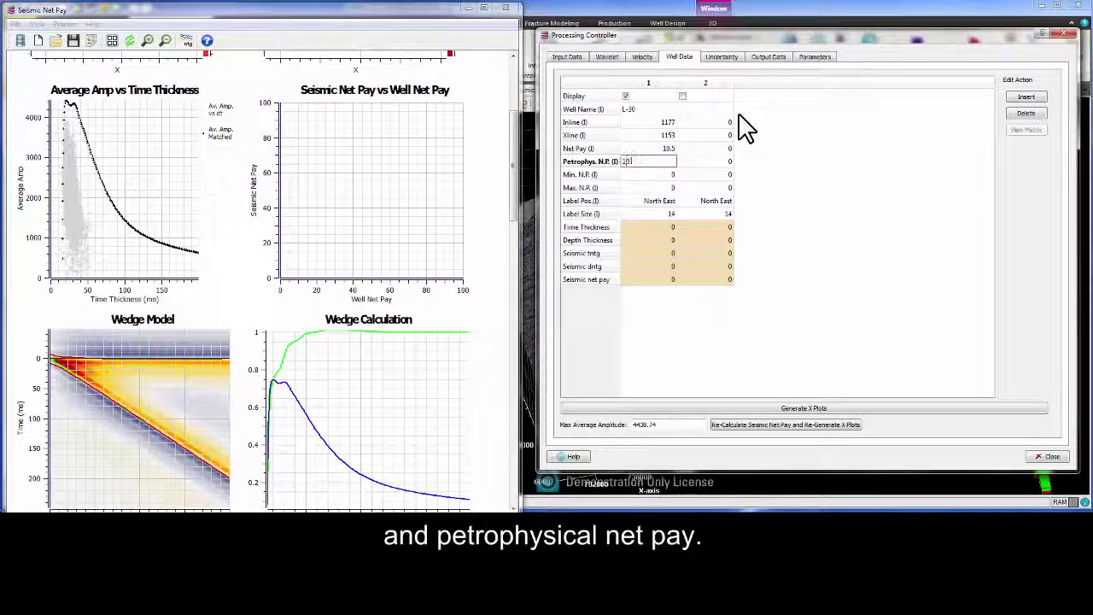
{"action": "type", "text": ".5"}
{"action": "key", "text": "Return"}
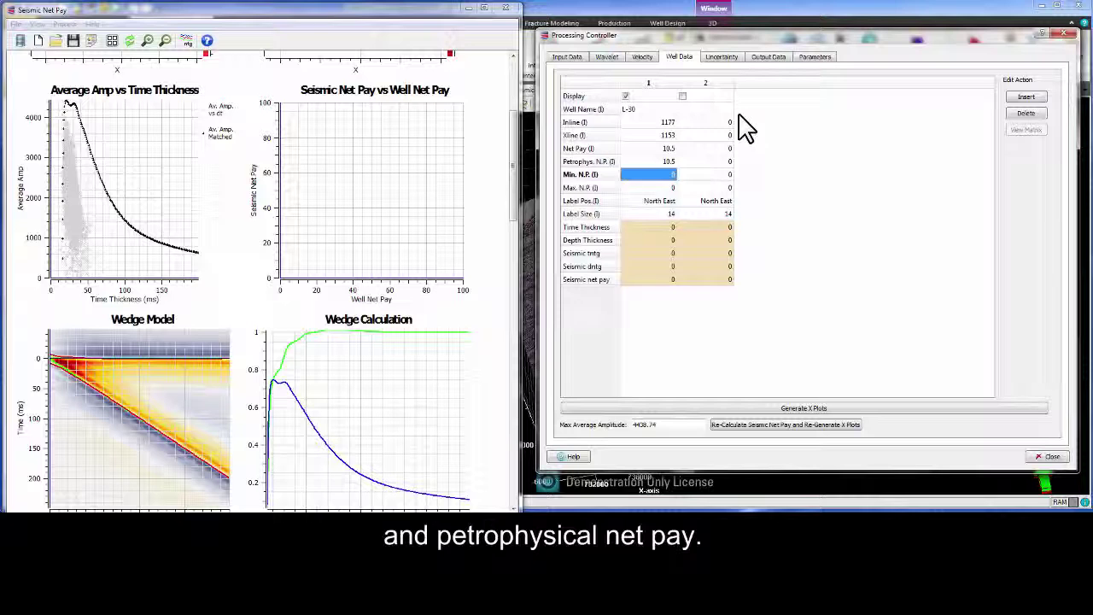
{"action": "type", "text": "9"}
{"action": "key", "text": "Return"}
{"action": "type", "text": "12"}
{"action": "key", "text": "Return"}
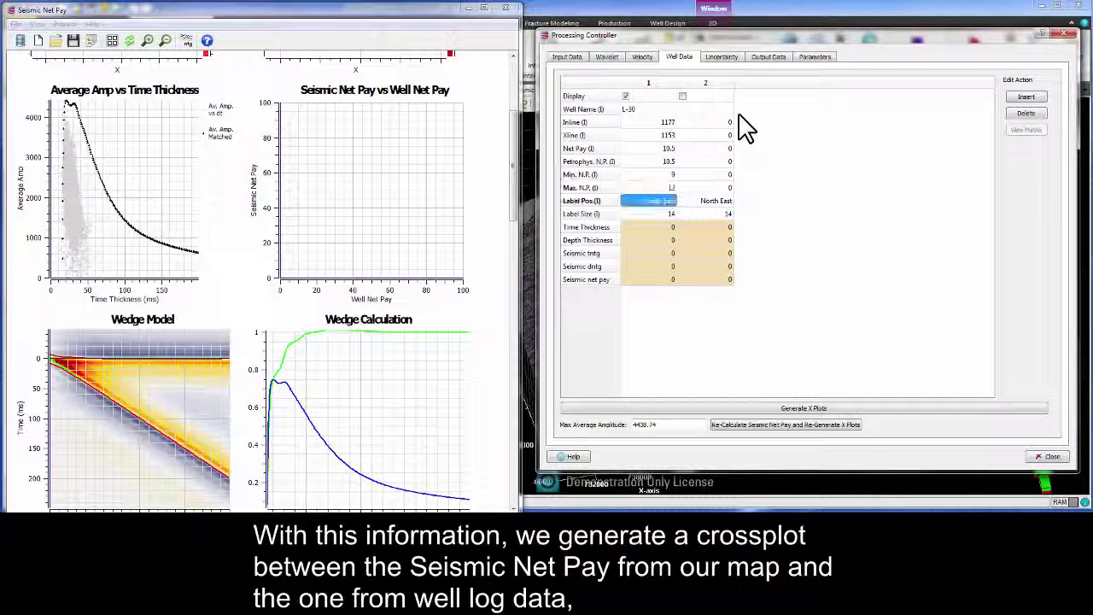
Generate the seismic-versus-well net pay crossplots and zoom into the amplitude-thickness plot
{"action": "left_click", "coordinate": [791, 409]}
{"action": "left_click", "coordinate": [792, 406]}
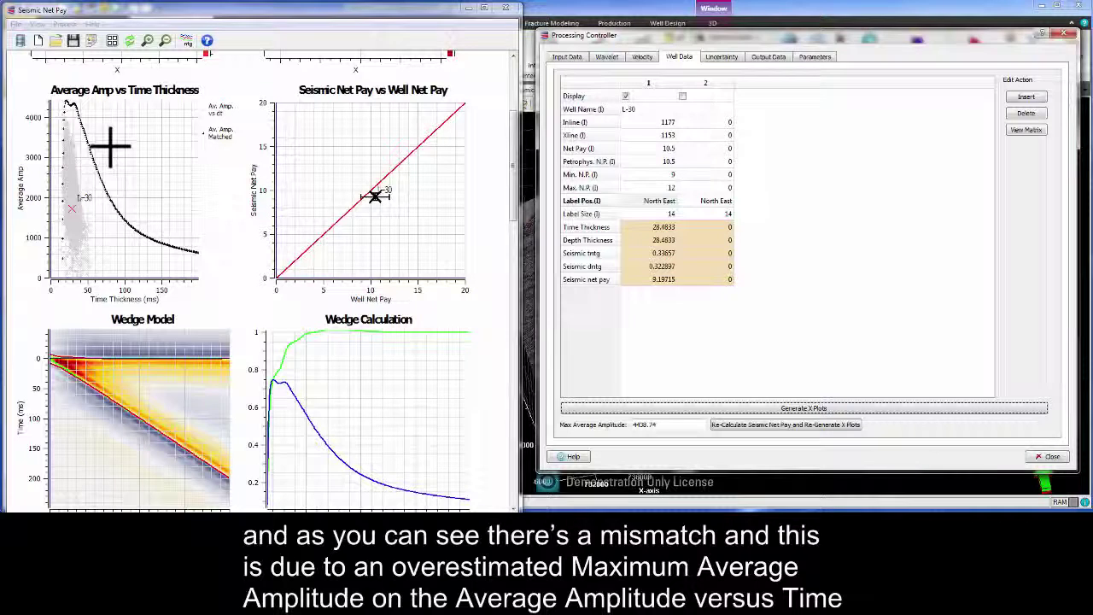
{"action": "left_click_drag", "start_coordinate": [126, 192], "coordinate": [58, 103]}
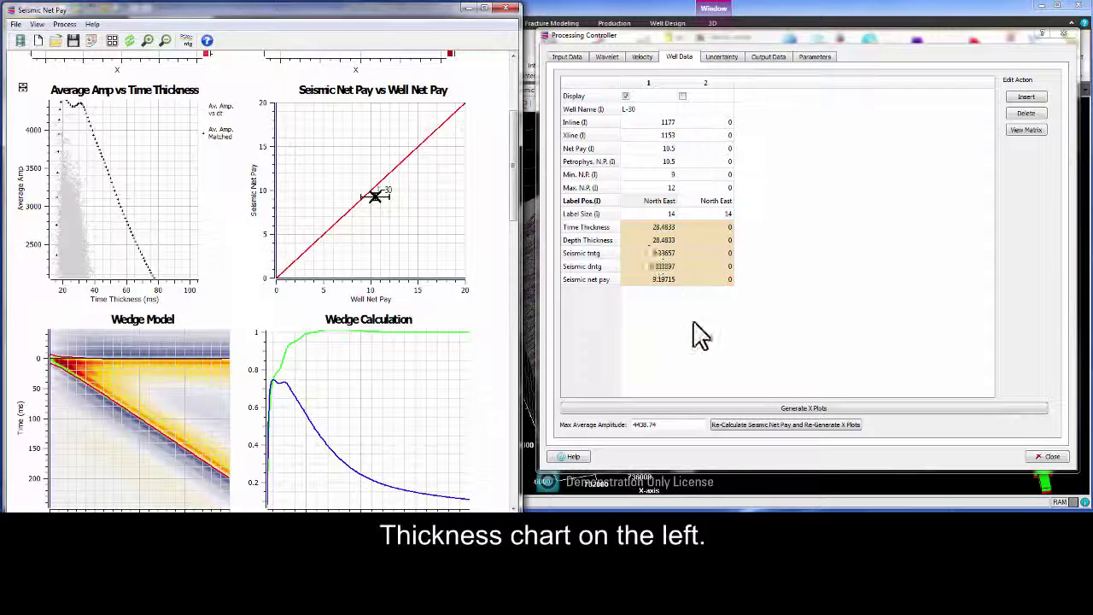
Change the max average amplitude to 3900 and re-calculate the seismic net pay
{"action": "double_click", "coordinate": [702, 424]}
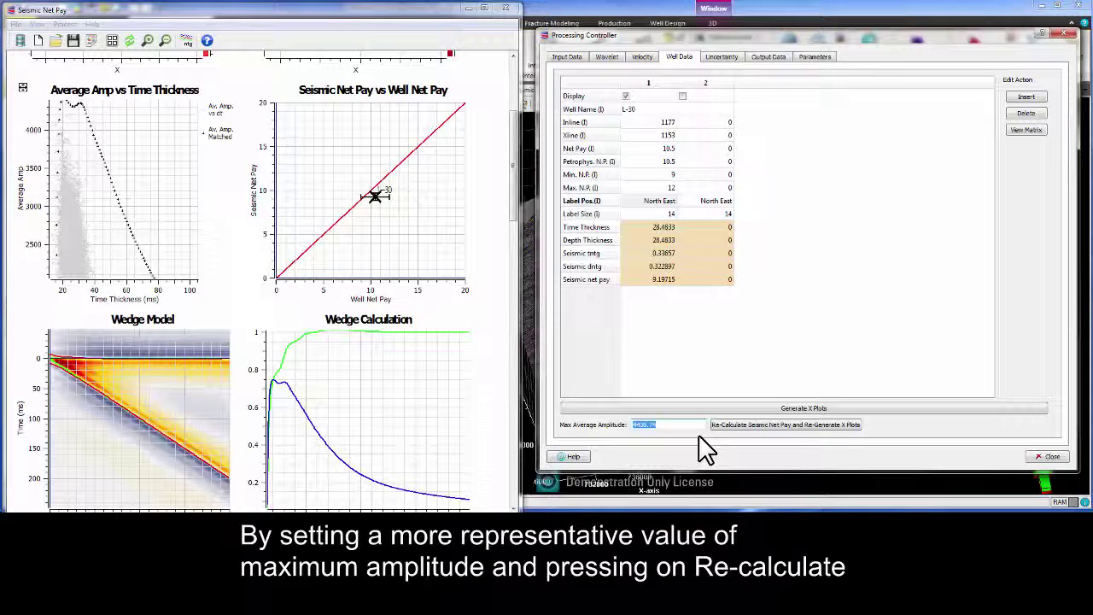
{"action": "type", "text": "3900"}
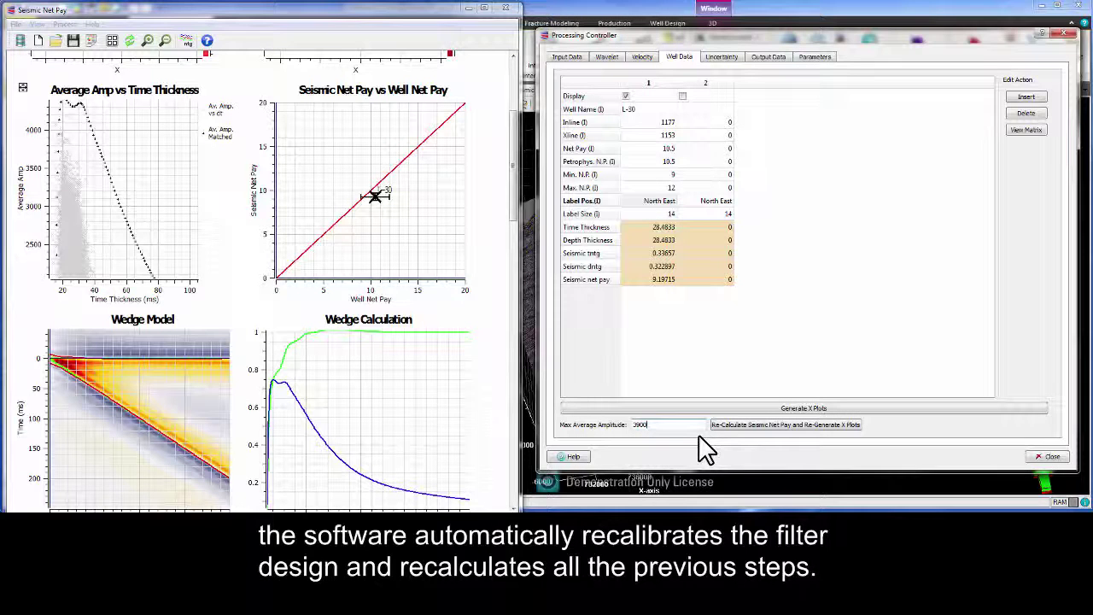
{"action": "left_click", "coordinate": [736, 425]}
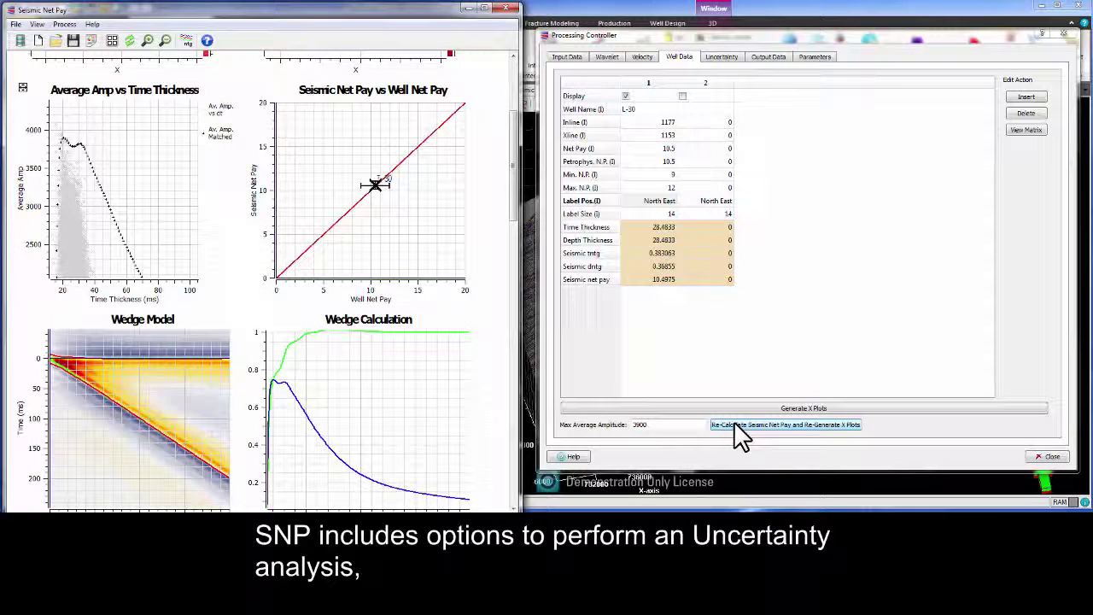
Set Top Smoothed as the output horizon in the plugin's Output Data settings
{"action": "left_click", "coordinate": [733, 65]}
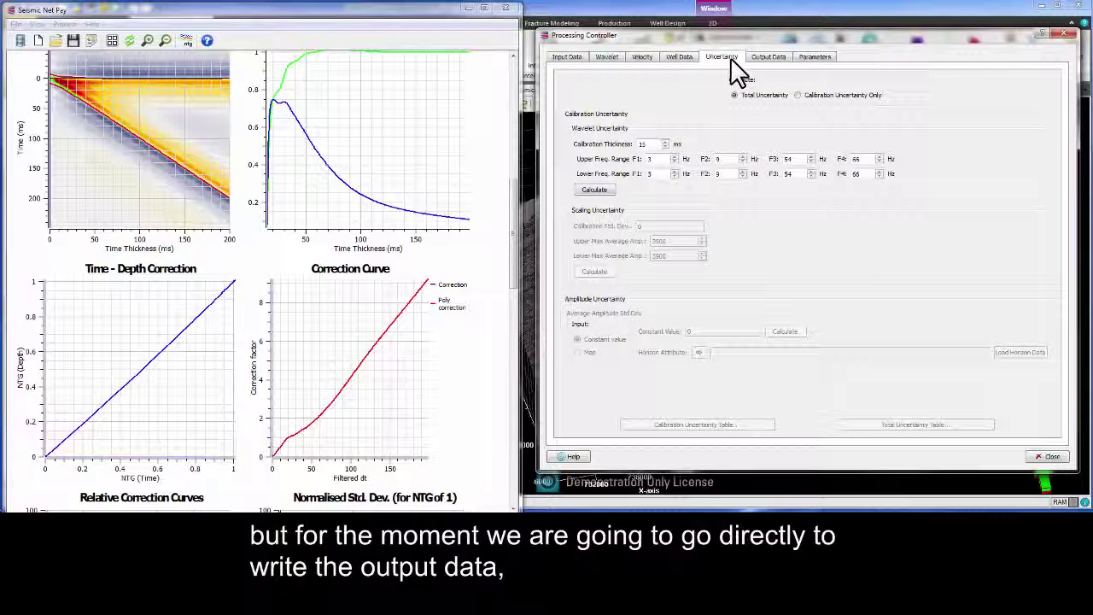
{"action": "left_click", "coordinate": [771, 57]}
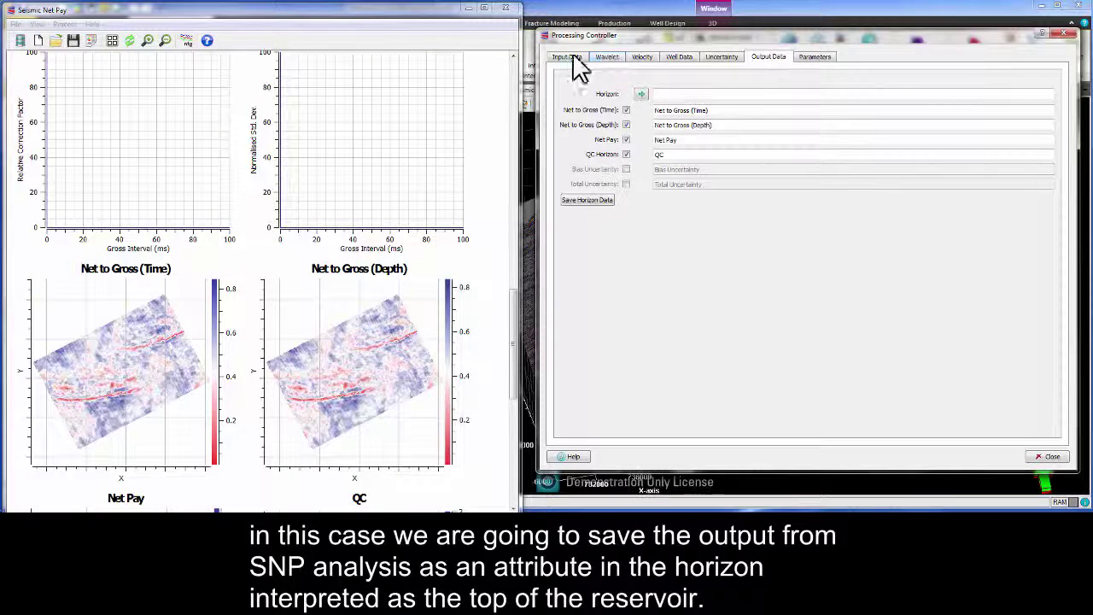
{"action": "left_click_drag", "start_coordinate": [376, 14], "coordinate": [402, 215]}
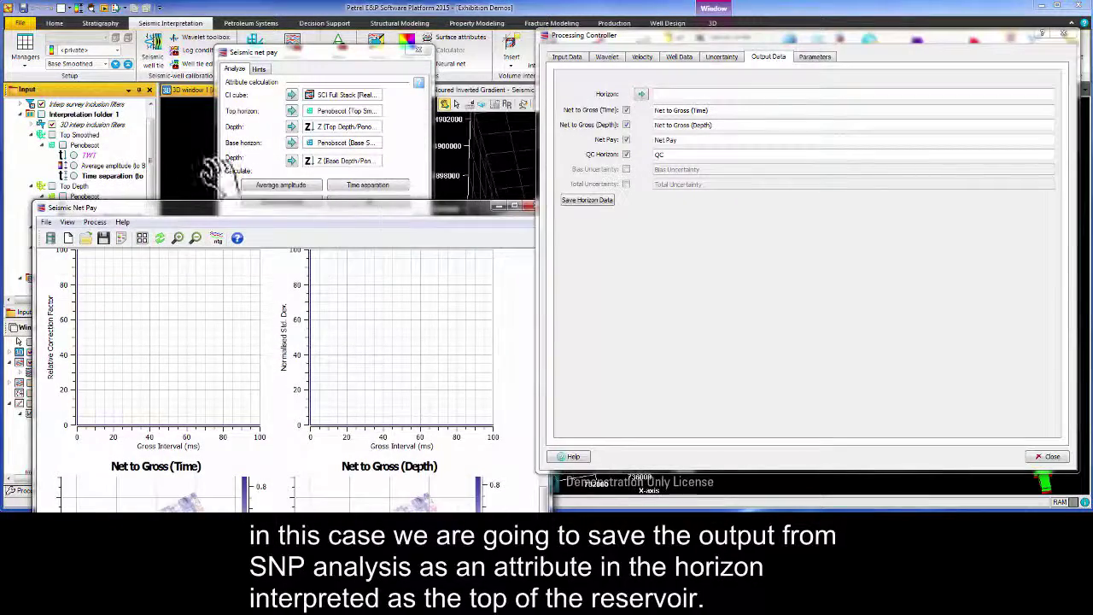
{"action": "left_click", "coordinate": [91, 137]}
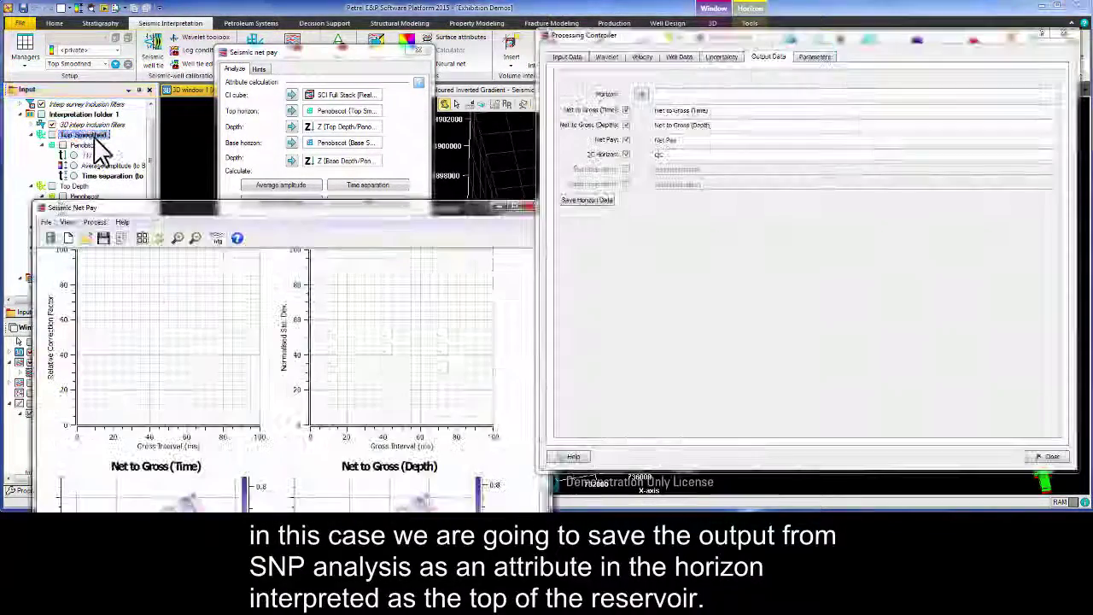
{"action": "left_click", "coordinate": [642, 94]}
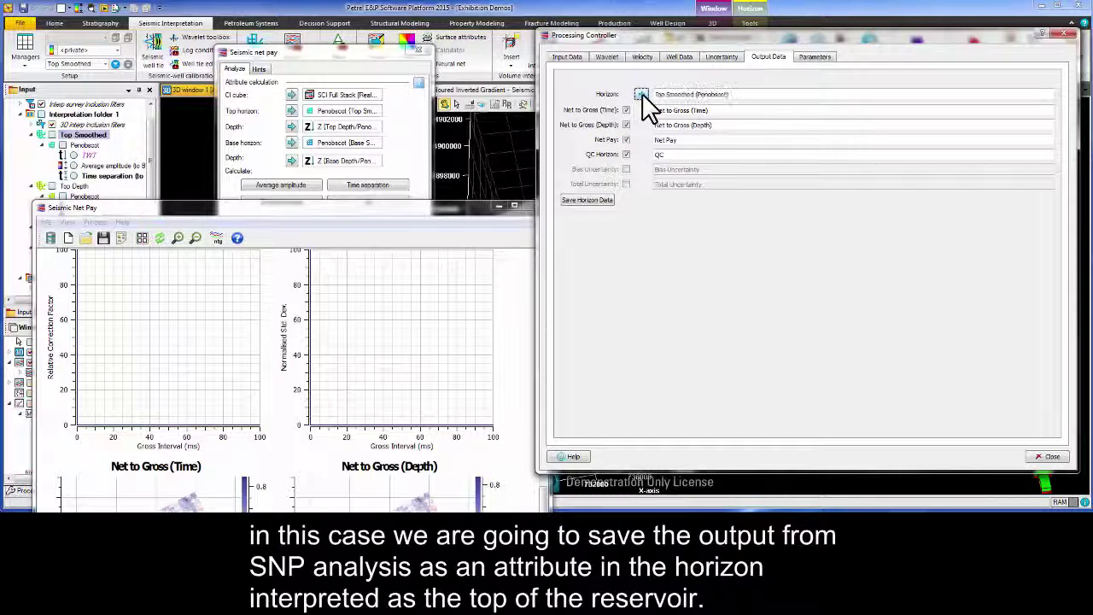
Save the net pay results onto Top Smoothed and save the session file as 'Seismic Net Pay'
{"action": "left_click", "coordinate": [587, 201]}
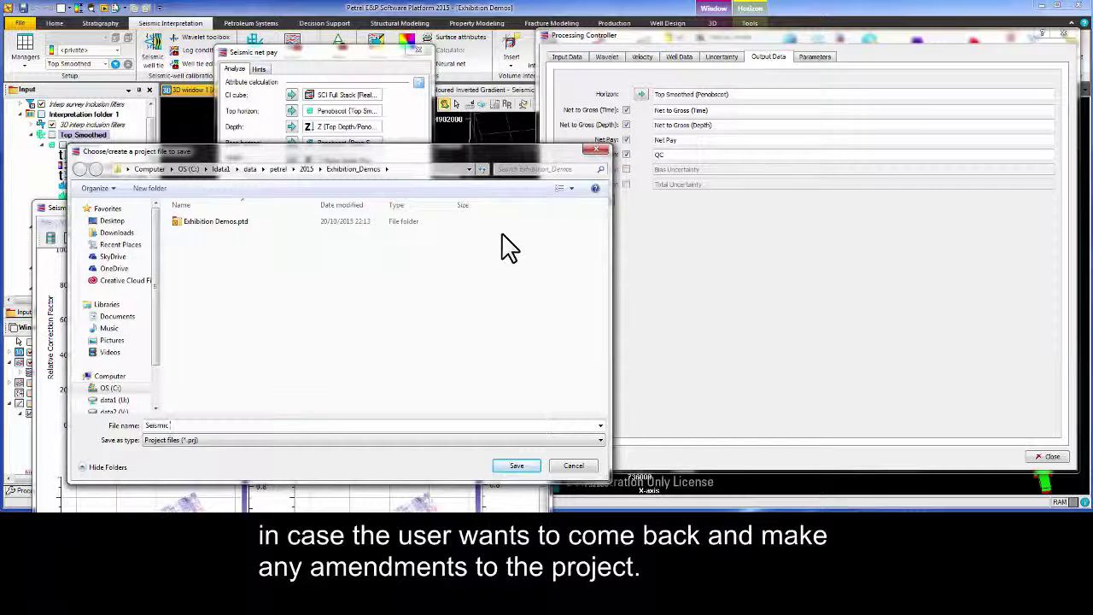
{"action": "type", "text": "Pay"}
{"action": "key", "text": "Return"}
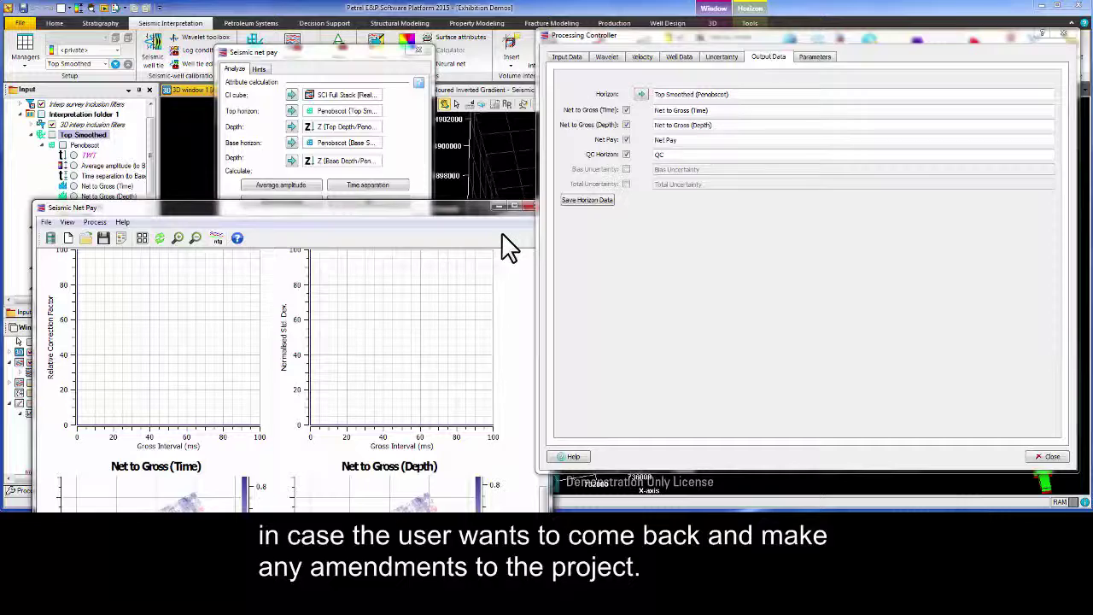
Close the net pay plugin windows and display the Net Pay attribute on Top Smoothed
{"action": "left_click", "coordinate": [1063, 34]}
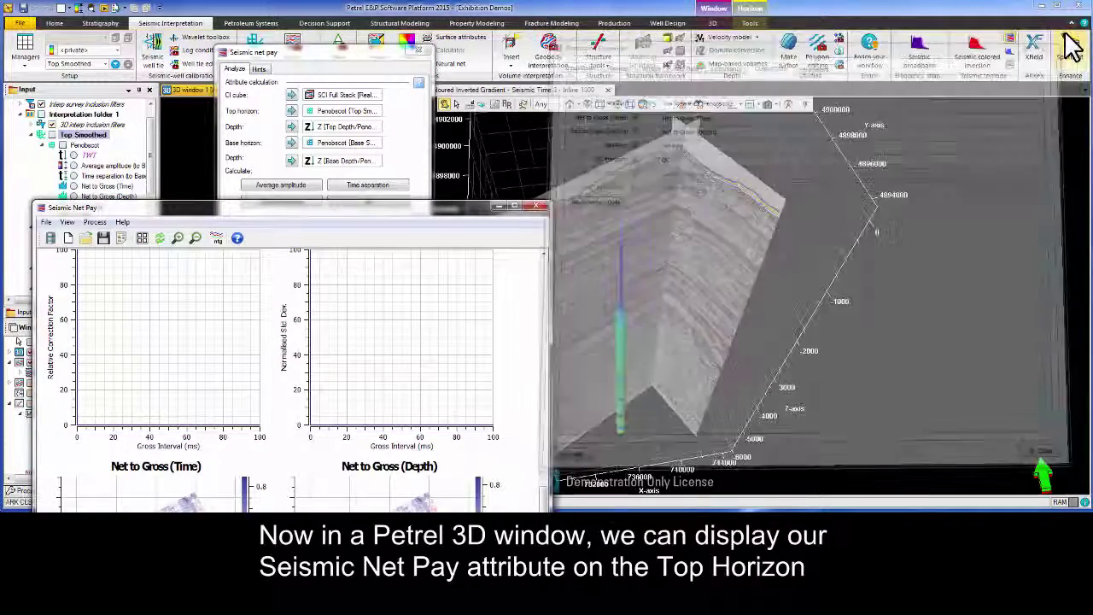
{"action": "left_click", "coordinate": [536, 206]}
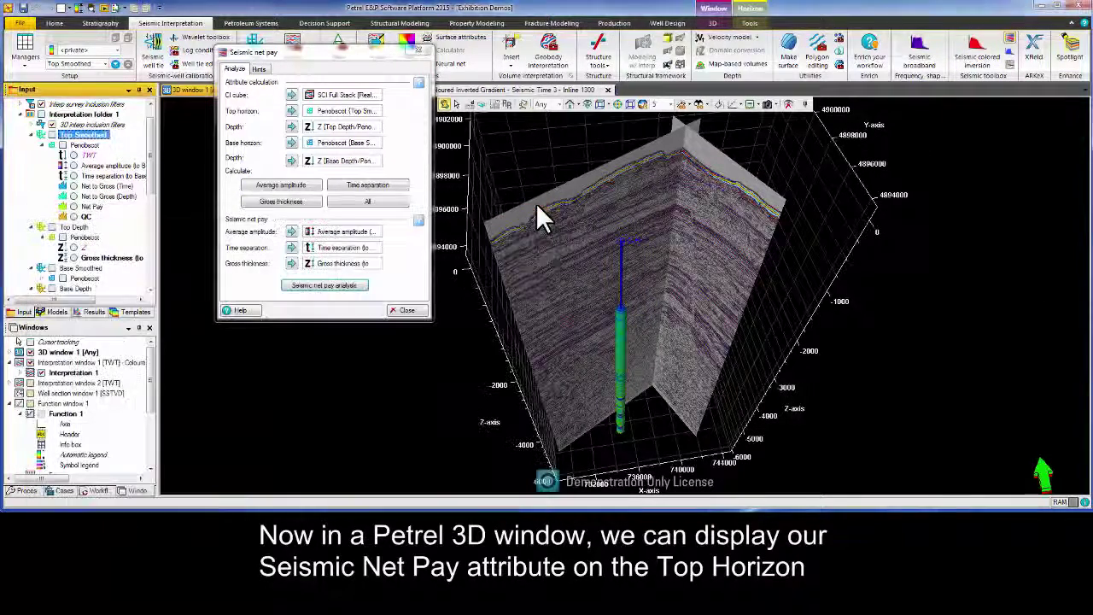
{"action": "left_click", "coordinate": [418, 51]}
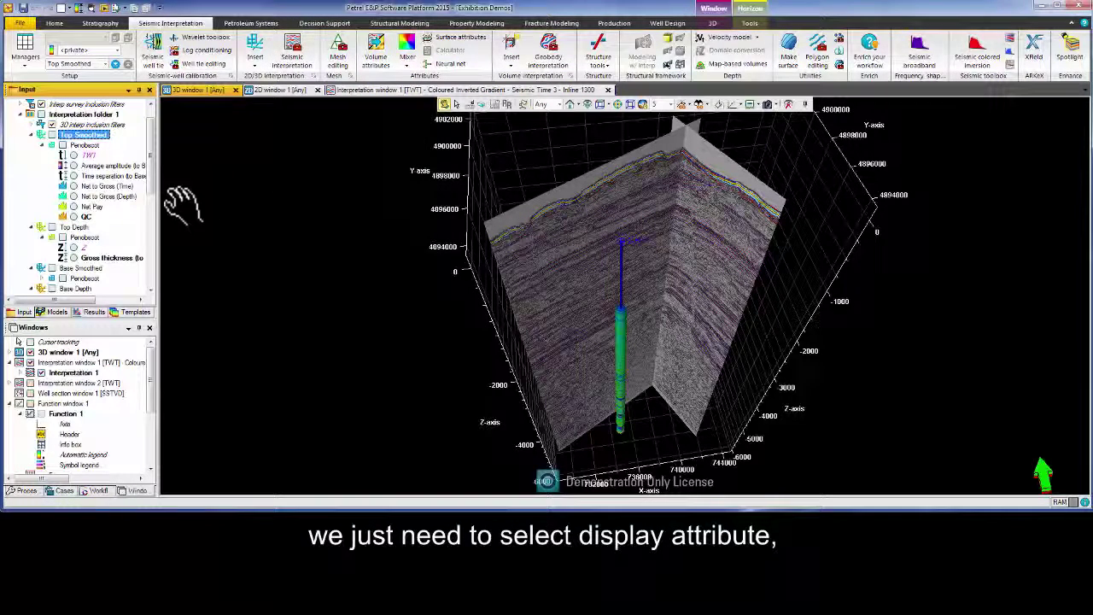
{"action": "left_click", "coordinate": [74, 207]}
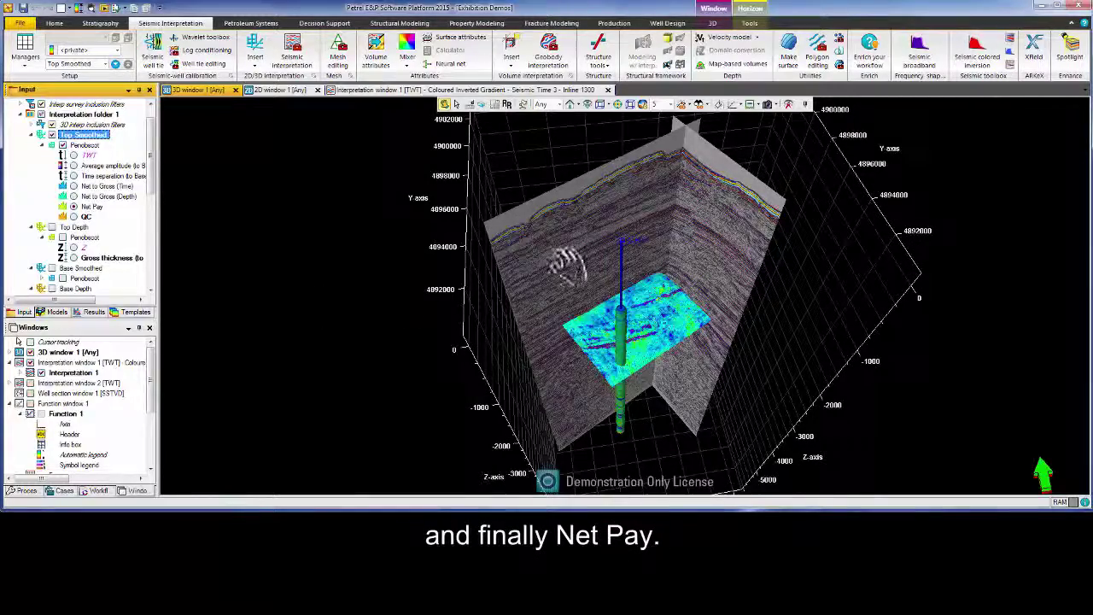
Recolour the Net Pay attribute map over a 0–20 range
{"action": "left_click_drag", "start_coordinate": [690, 231], "coordinate": [674, 275]}
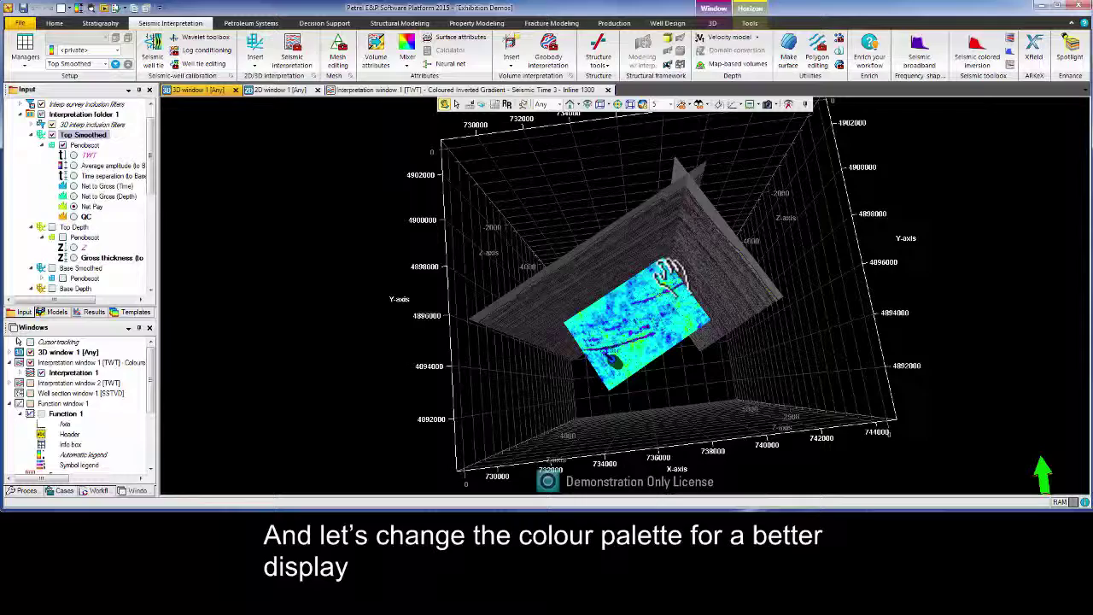
{"action": "double_click", "coordinate": [93, 208]}
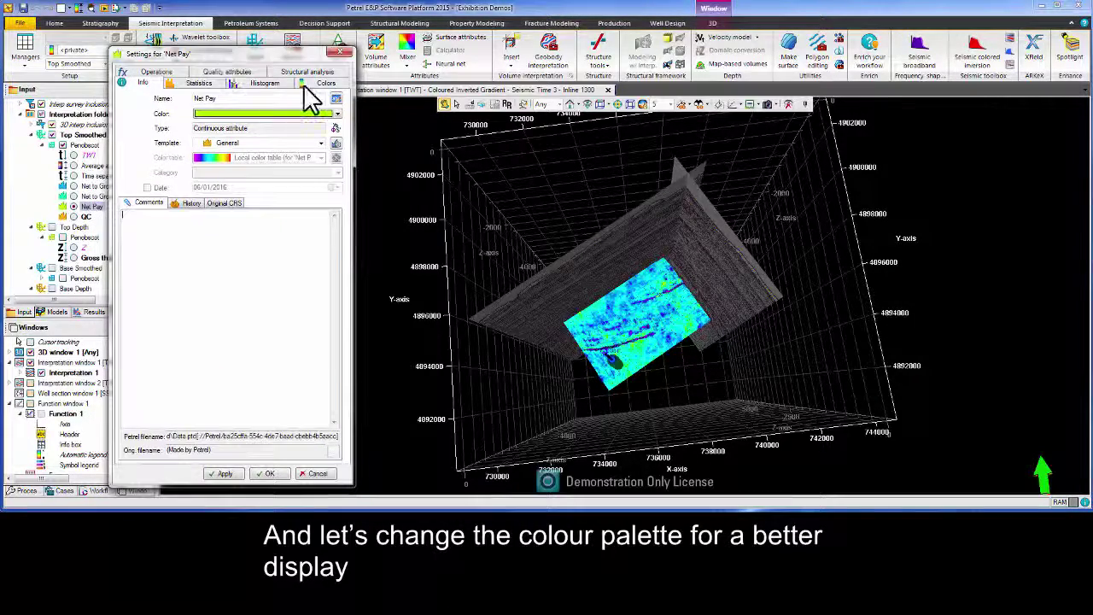
{"action": "left_click", "coordinate": [305, 84]}
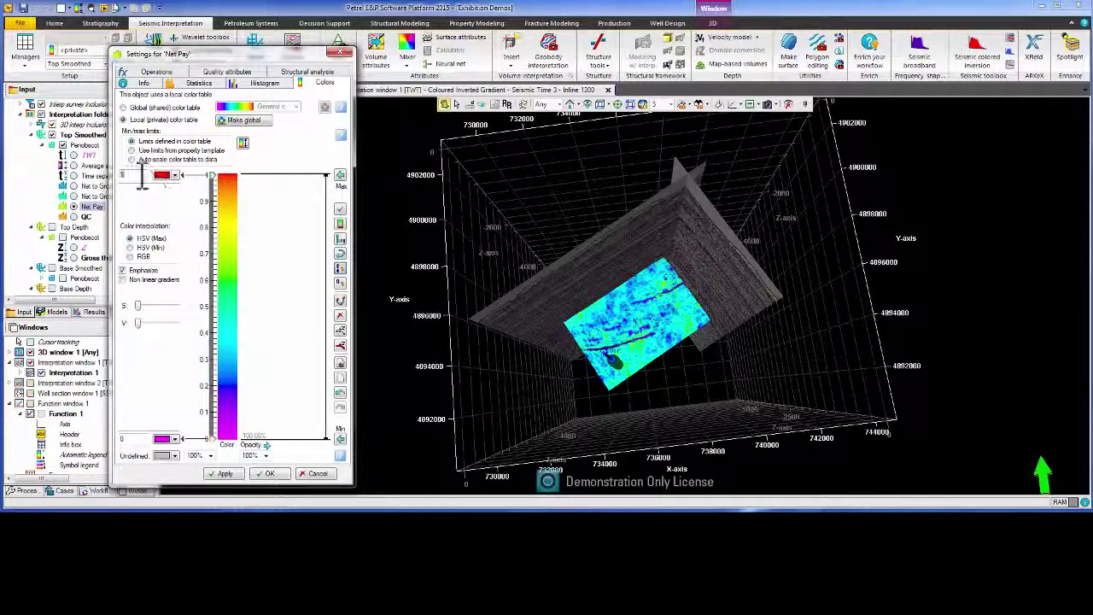
{"action": "left_click", "coordinate": [225, 473]}
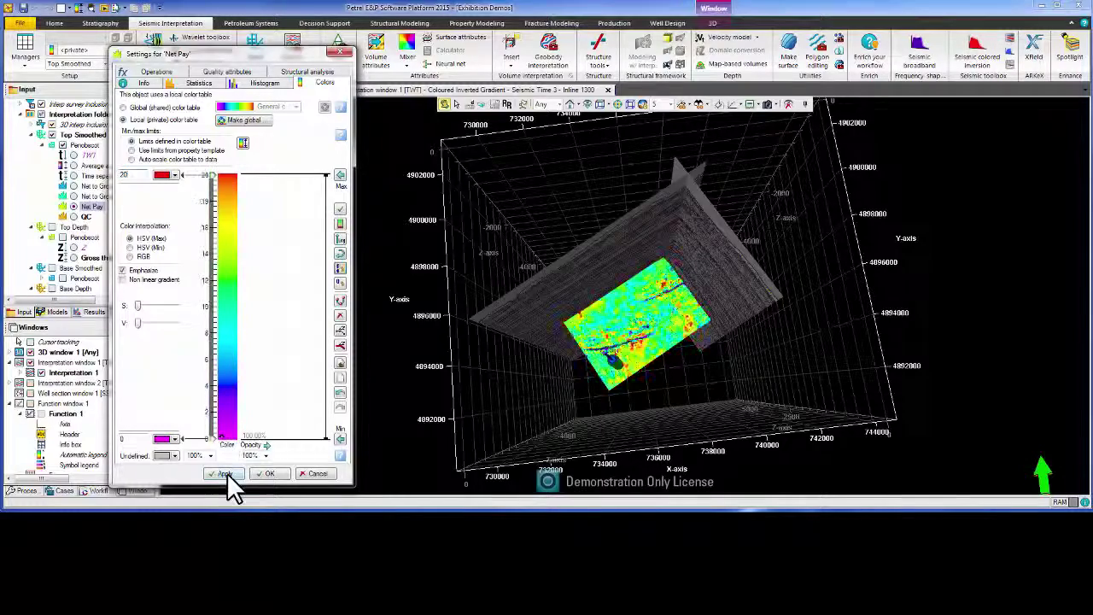
{"action": "left_click", "coordinate": [269, 473]}
{"action": "left_click_drag", "start_coordinate": [536, 397], "coordinate": [678, 366]}
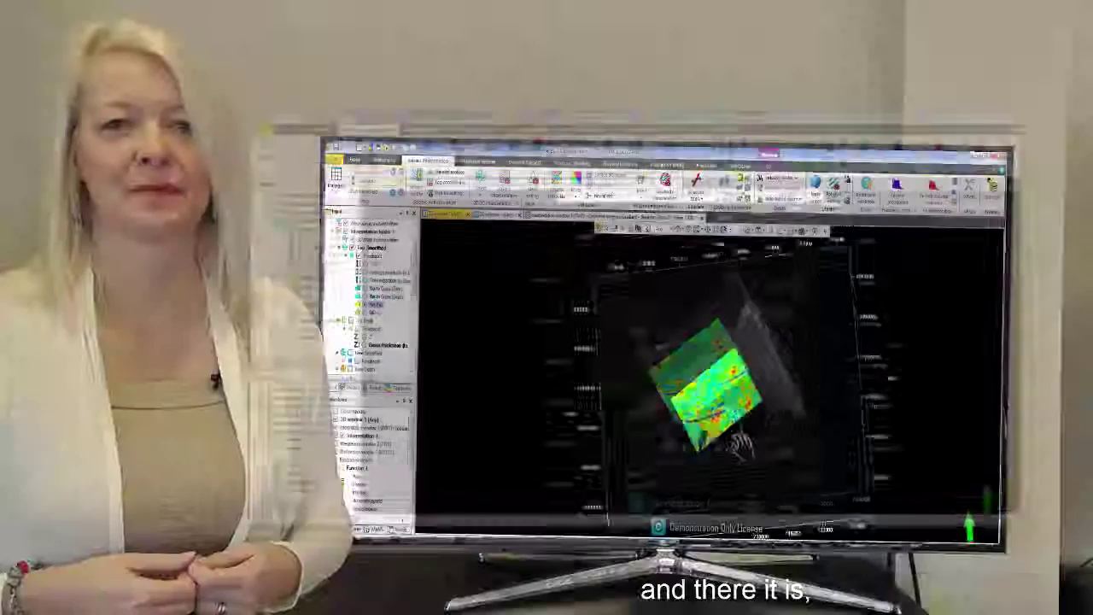